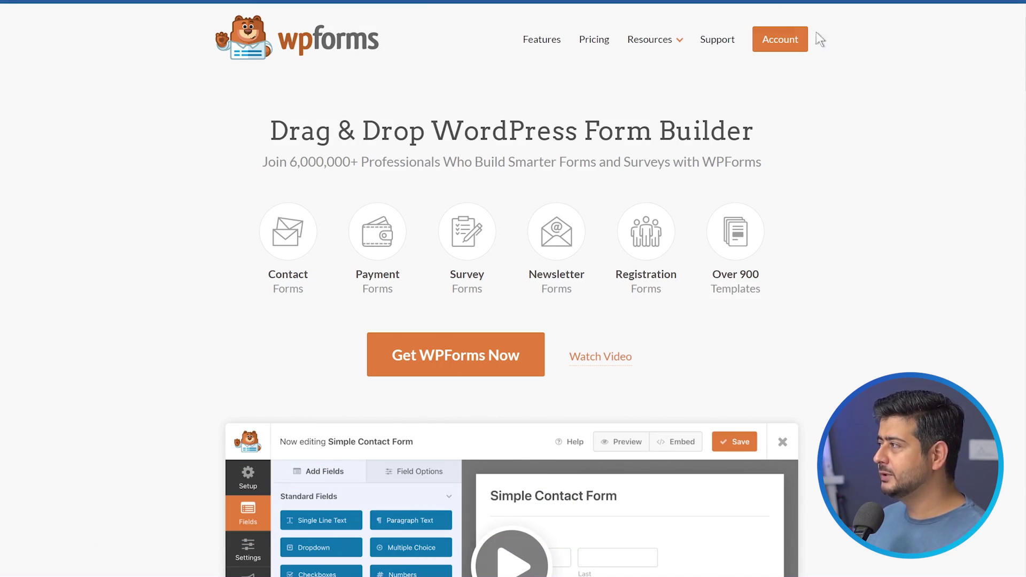
Step: Open the WPForms account's Downloads page and scroll through the addon list
{"action": "left_click", "coordinate": [784, 52]}
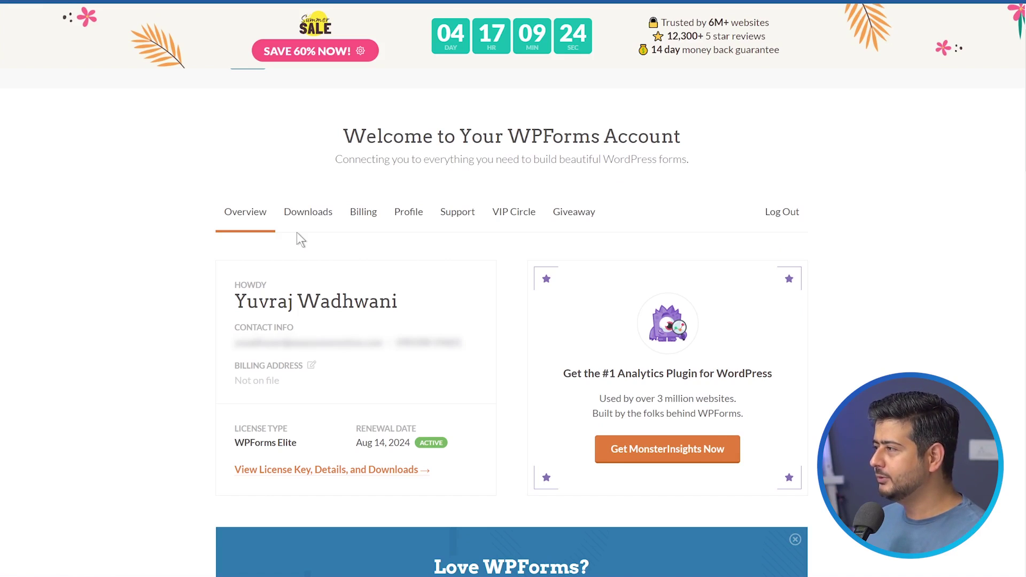
{"action": "left_click", "coordinate": [310, 215]}
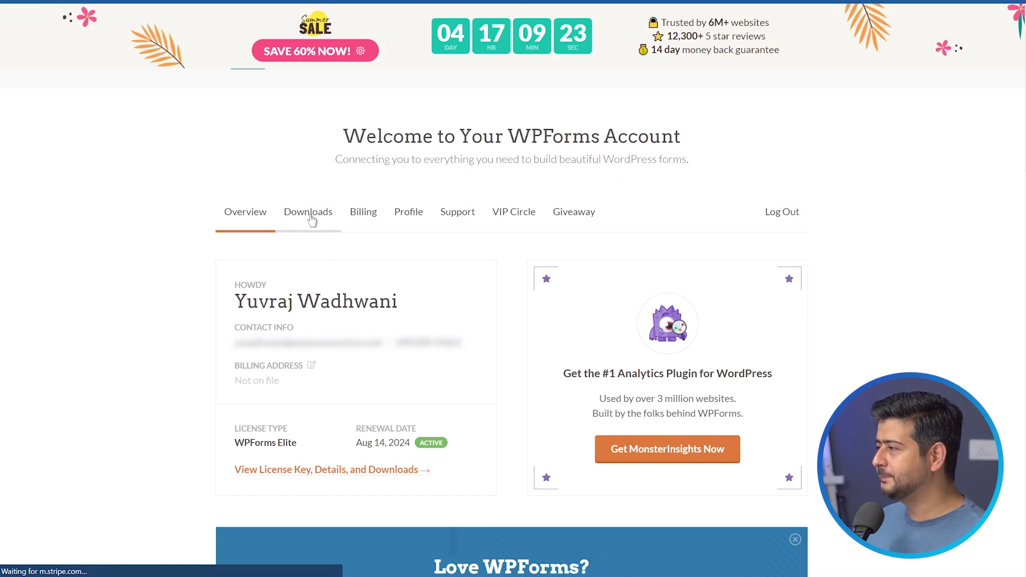
{"action": "scroll", "coordinate": [165, 219], "scroll_direction": "down", "scroll_amount": 2}
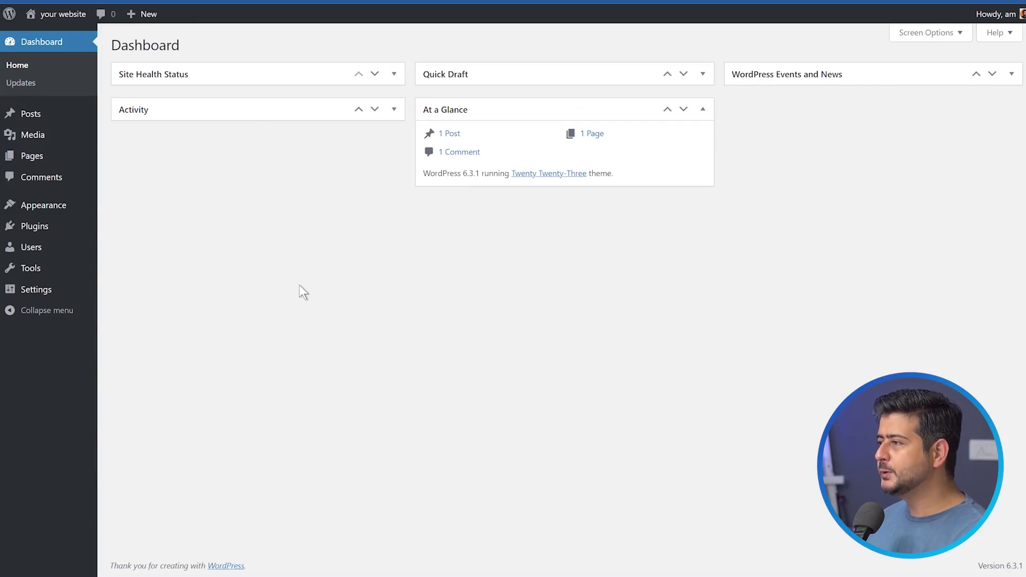
Step: Upload wpforms.zip through Plugins > Add New, install it, and activate WPForms
{"action": "mouse_move", "coordinate": [39, 222]}
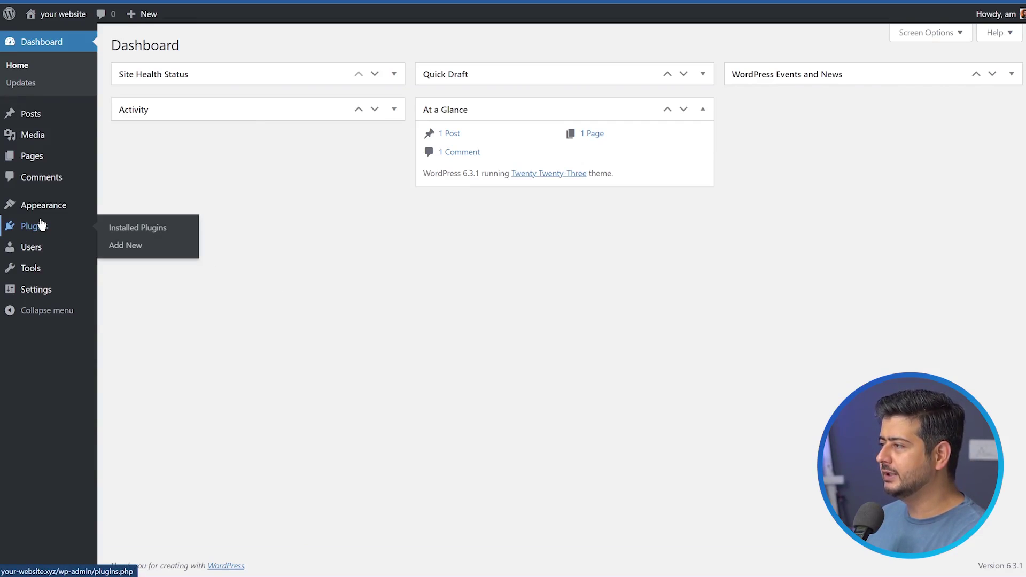
{"action": "left_click", "coordinate": [127, 249]}
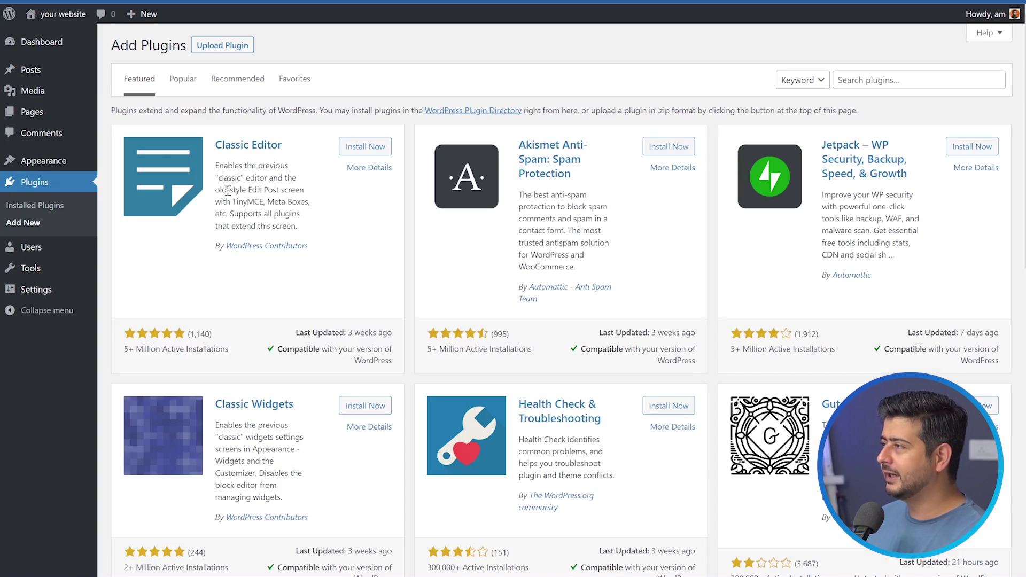
{"action": "left_click", "coordinate": [216, 47]}
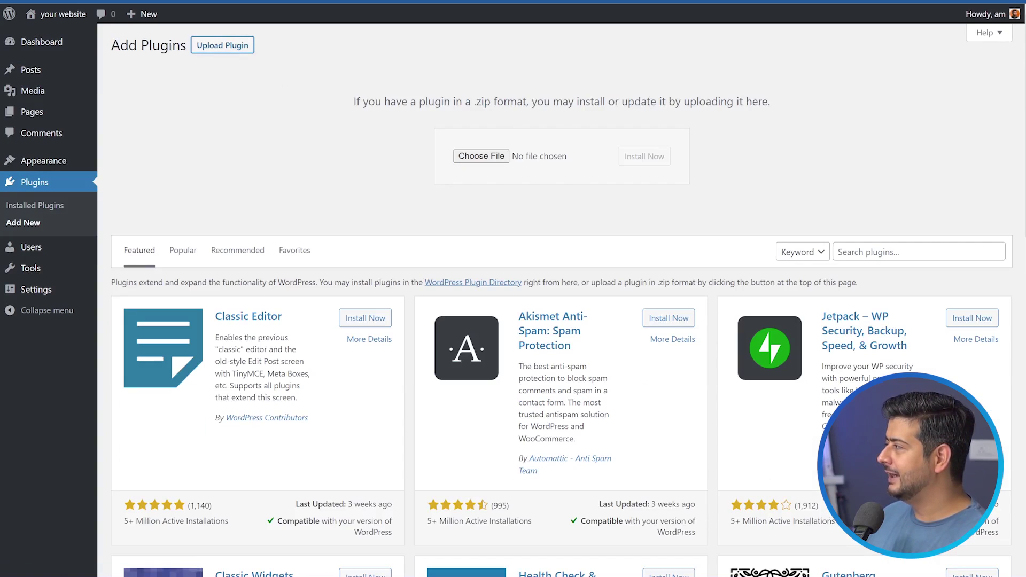
{"action": "left_click_drag", "start_coordinate": [710, 246], "coordinate": [538, 164]}
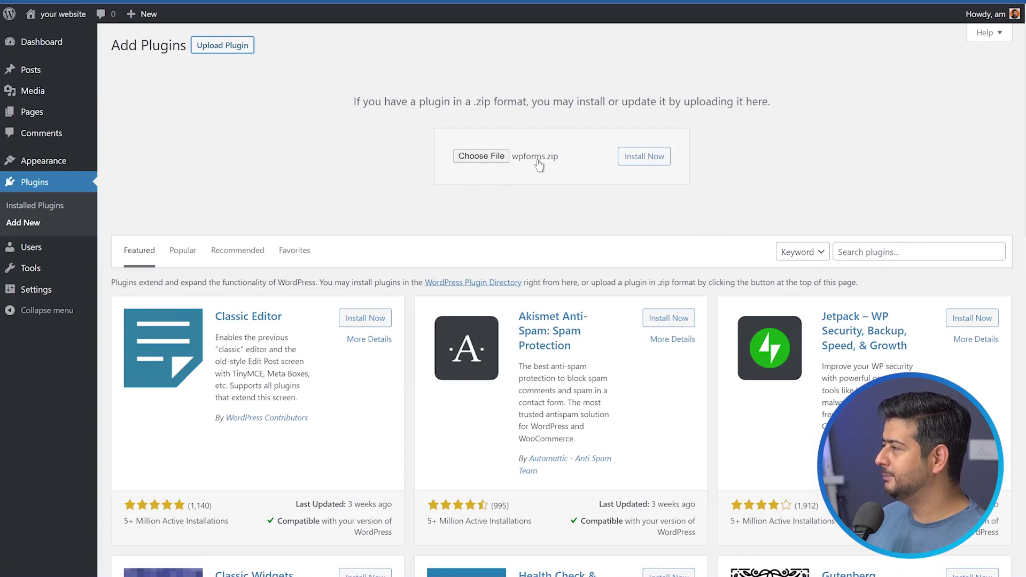
{"action": "left_click", "coordinate": [661, 165]}
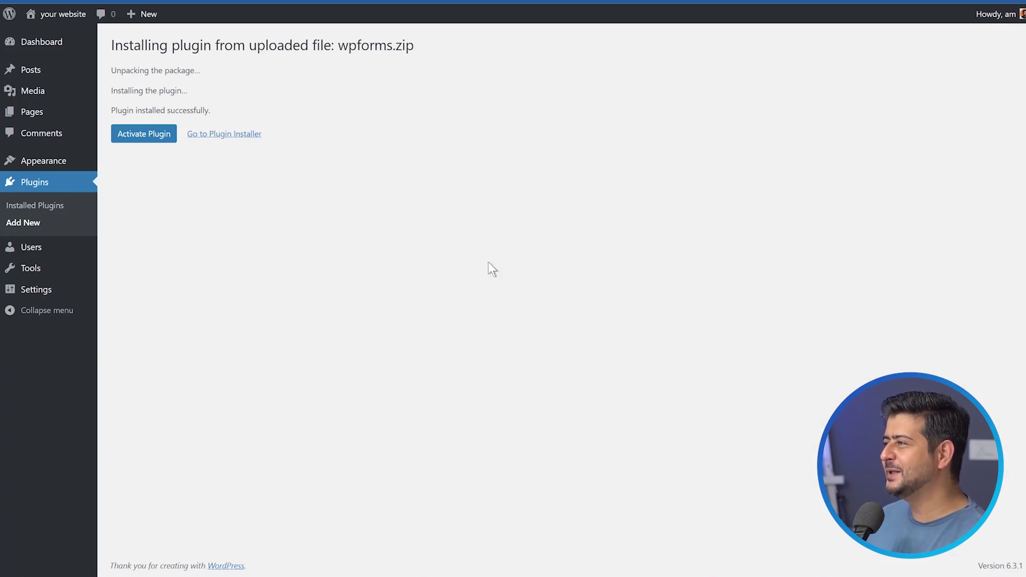
{"action": "left_click", "coordinate": [154, 134]}
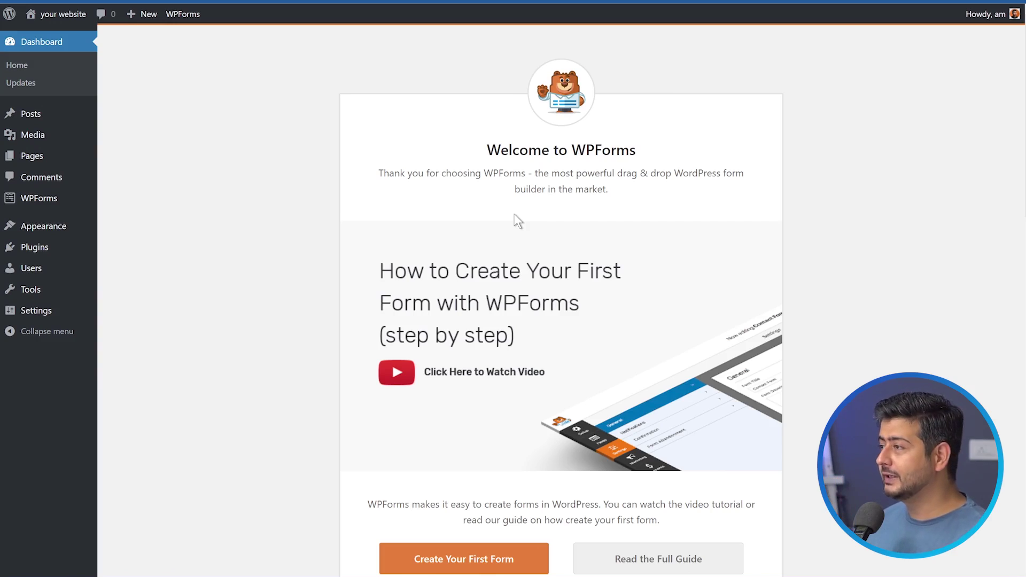
Step: Paste the license key into WPForms Settings, verify it, and dismiss the confirmation
{"action": "mouse_move", "coordinate": [89, 206]}
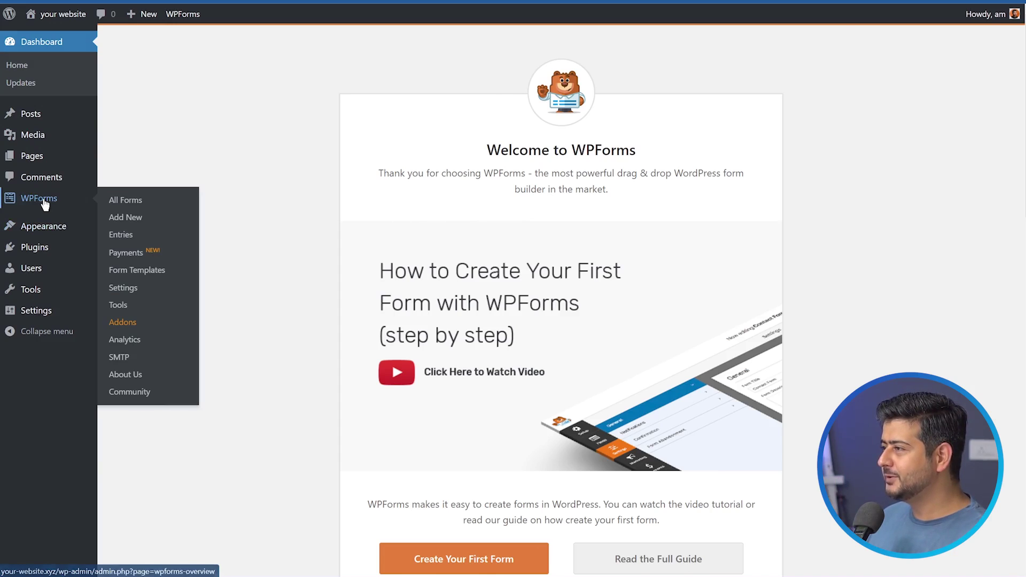
{"action": "left_click", "coordinate": [131, 288]}
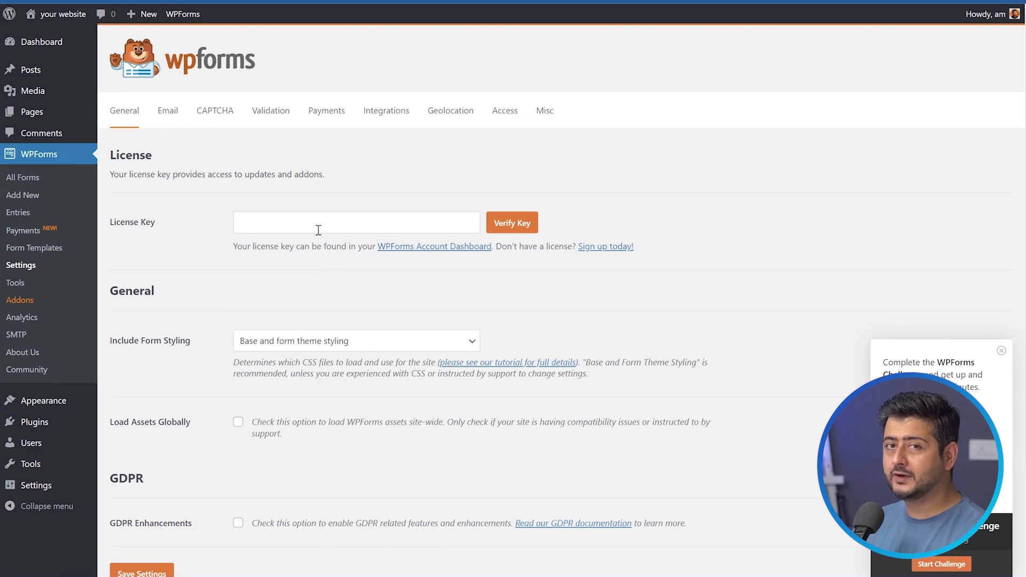
{"action": "left_click", "coordinate": [318, 230]}
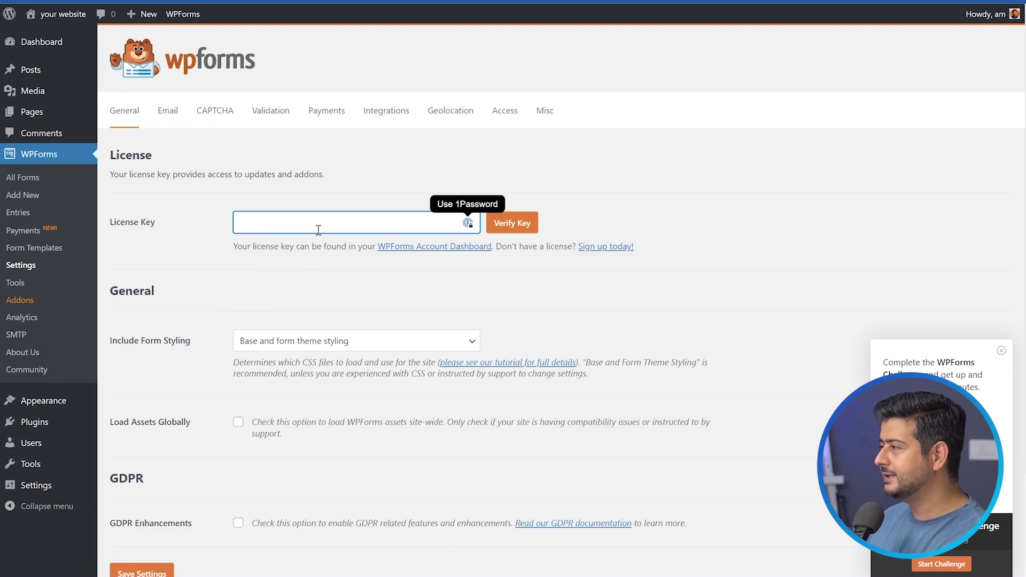
{"action": "key", "text": "ctrl+v"}
{"action": "left_click", "coordinate": [529, 223]}
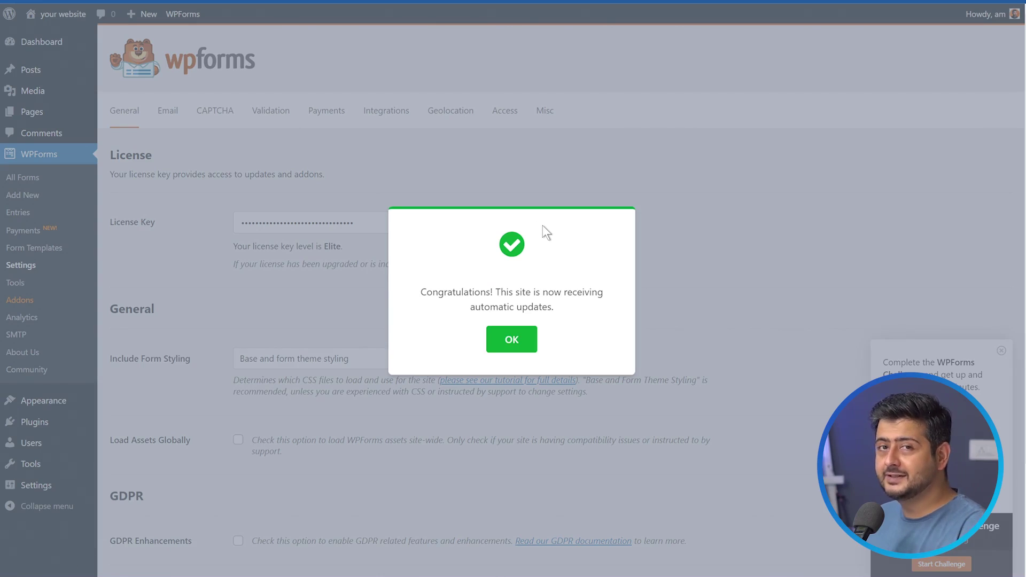
{"action": "left_click", "coordinate": [508, 343]}
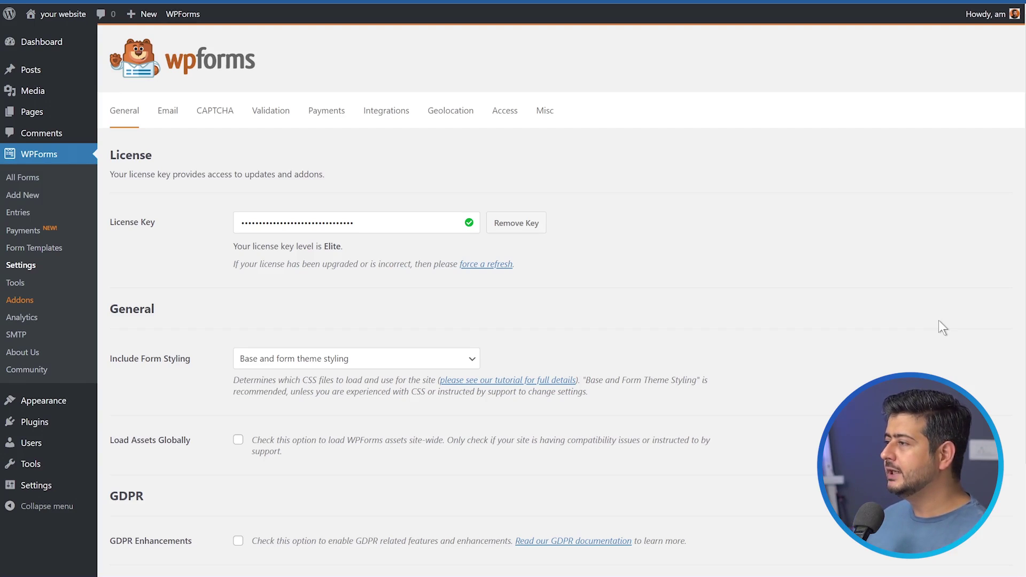
Step: Find Form Locker Addon on the WPForms Addons page and install it
{"action": "left_click", "coordinate": [27, 302]}
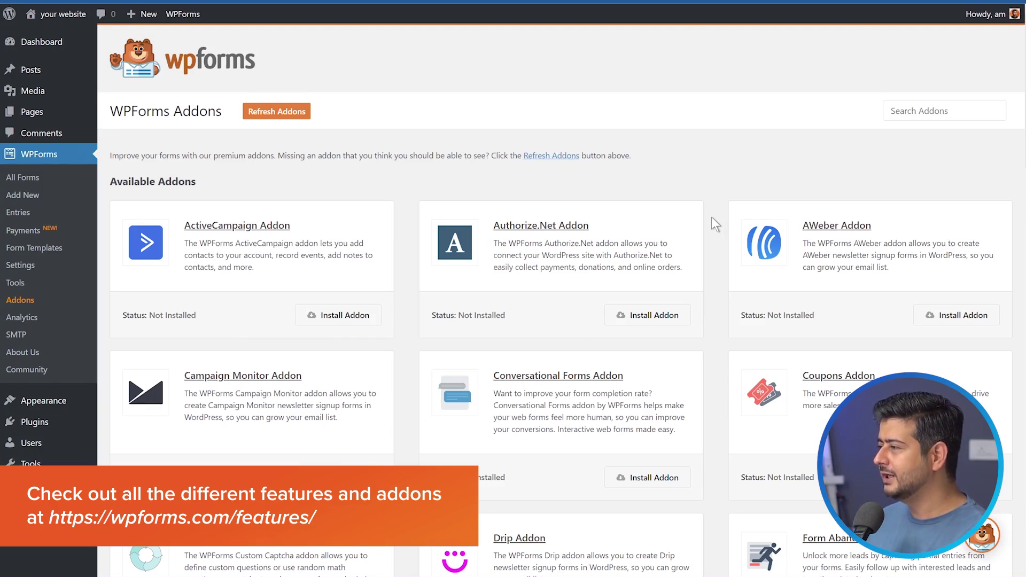
{"action": "scroll", "coordinate": [410, 210], "scroll_direction": "down", "scroll_amount": 3}
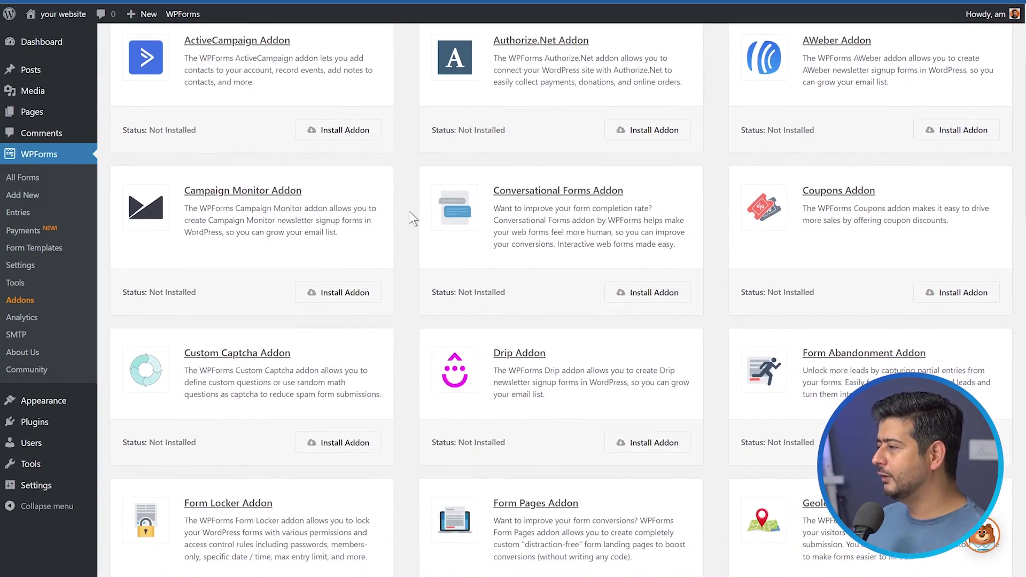
{"action": "scroll", "coordinate": [409, 212], "scroll_direction": "down", "scroll_amount": 3}
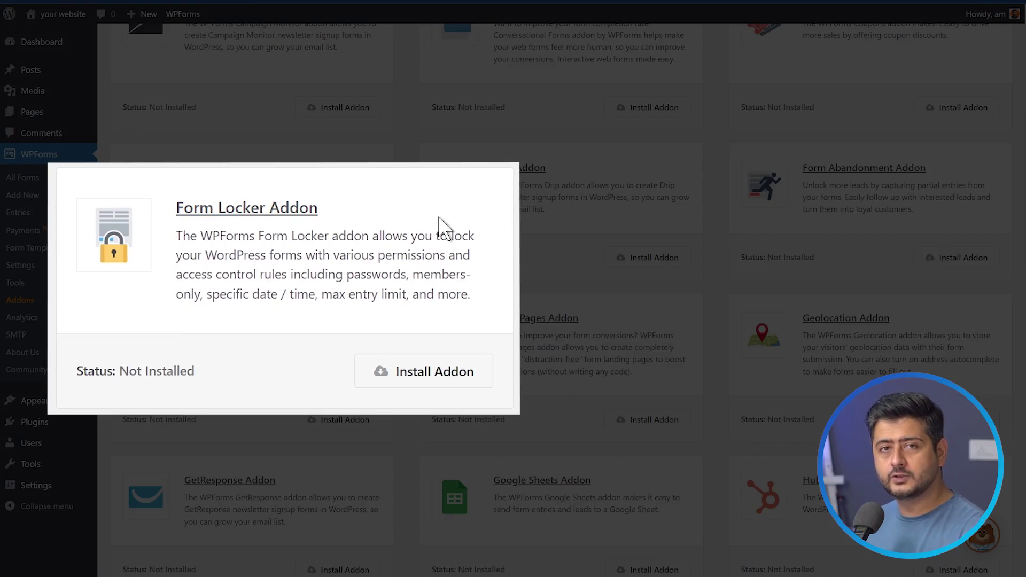
{"action": "left_click", "coordinate": [429, 378]}
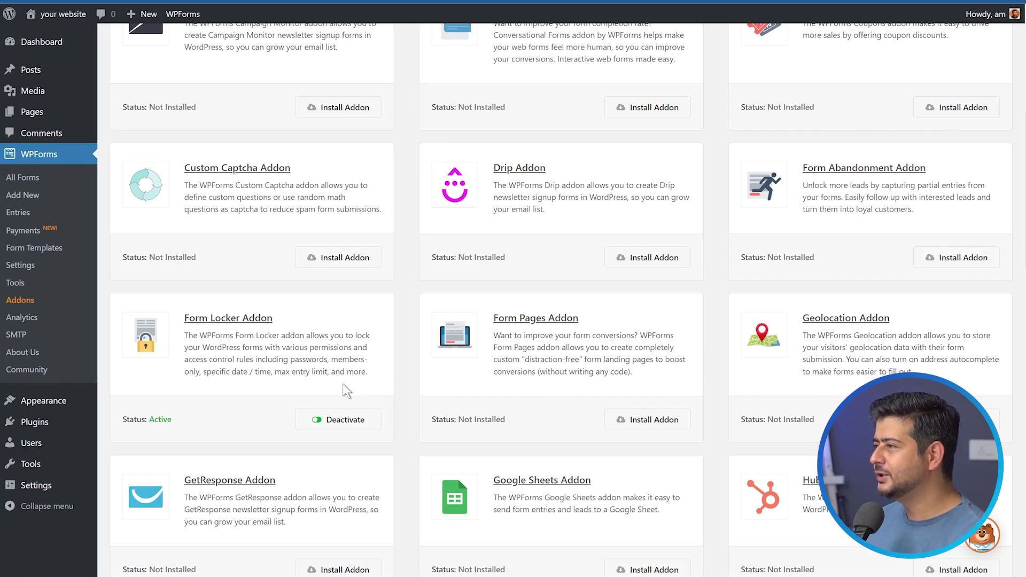
Step: Start a new WPForms form and browse the templates to the Simple Contact Form card
{"action": "left_click", "coordinate": [36, 198]}
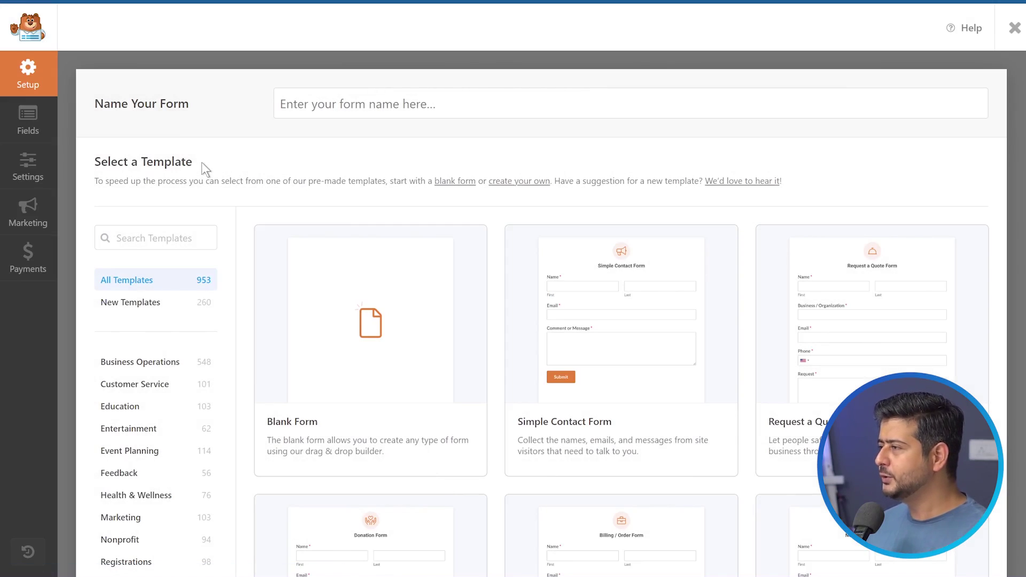
{"action": "scroll", "coordinate": [484, 261], "scroll_direction": "down", "scroll_amount": 9}
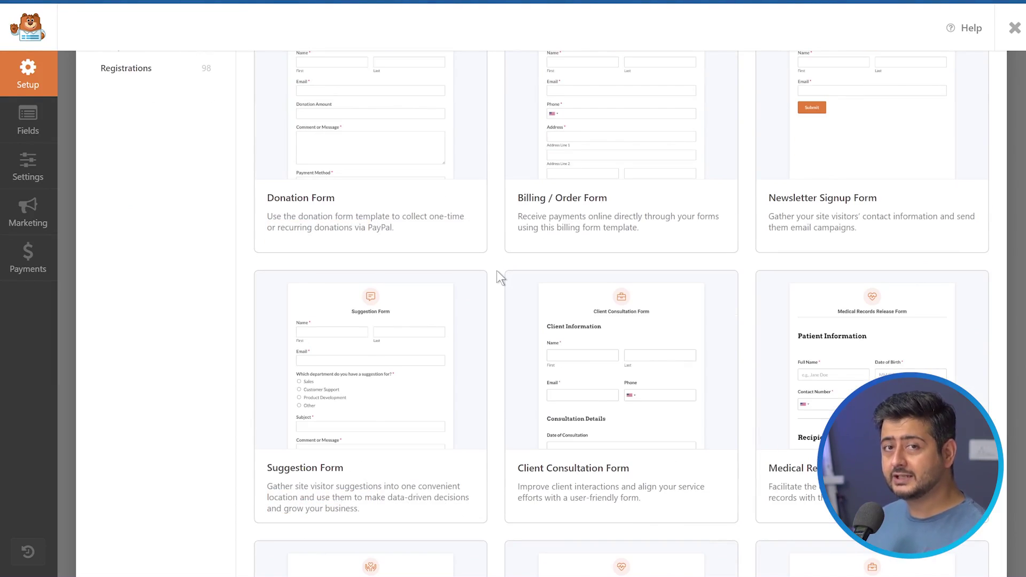
{"action": "scroll", "coordinate": [496, 269], "scroll_direction": "up", "scroll_amount": 8}
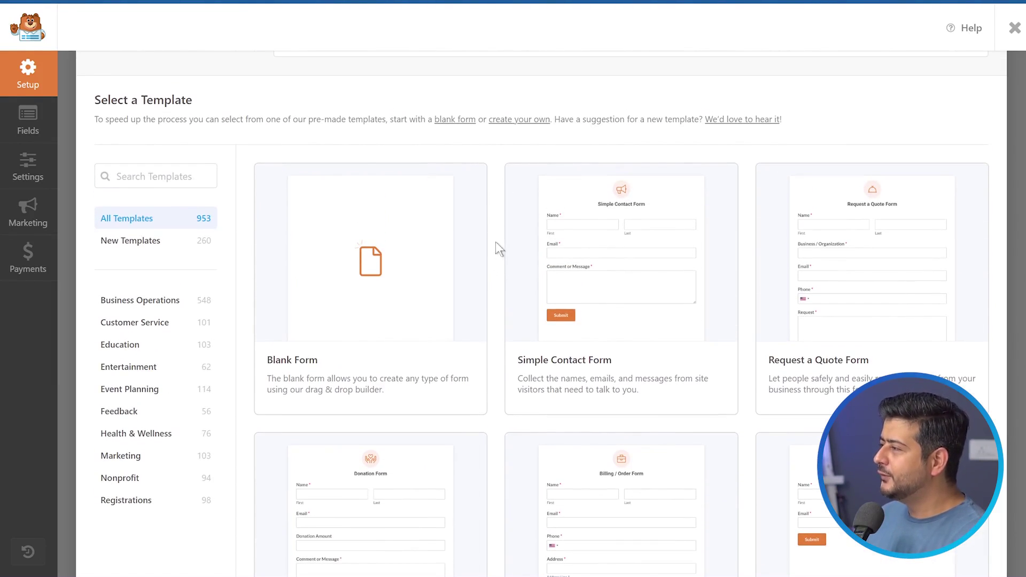
{"action": "scroll", "coordinate": [492, 233], "scroll_direction": "up", "scroll_amount": 1}
{"action": "scroll", "coordinate": [492, 235], "scroll_direction": "down", "scroll_amount": 1}
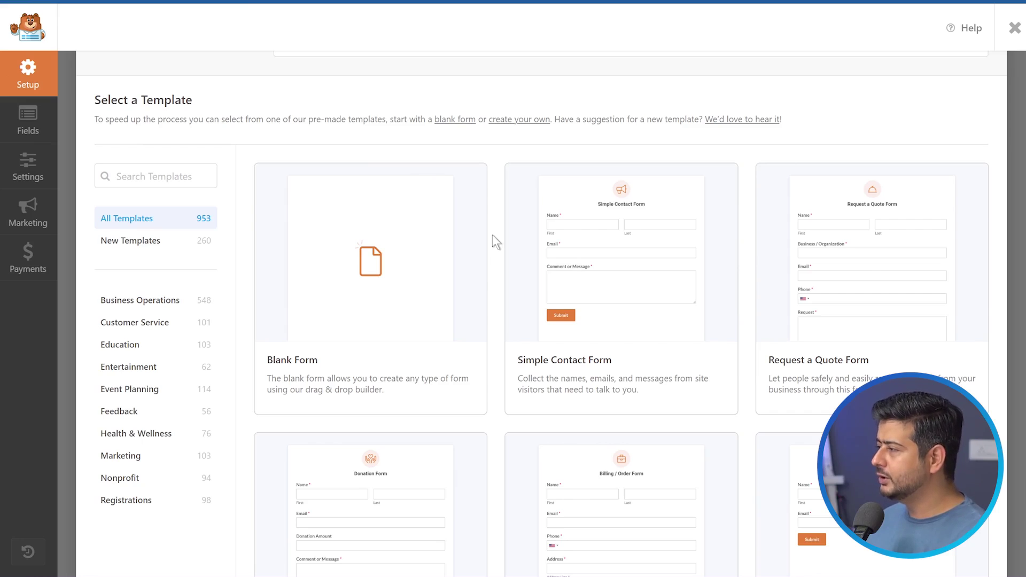
{"action": "mouse_move", "coordinate": [621, 232]}
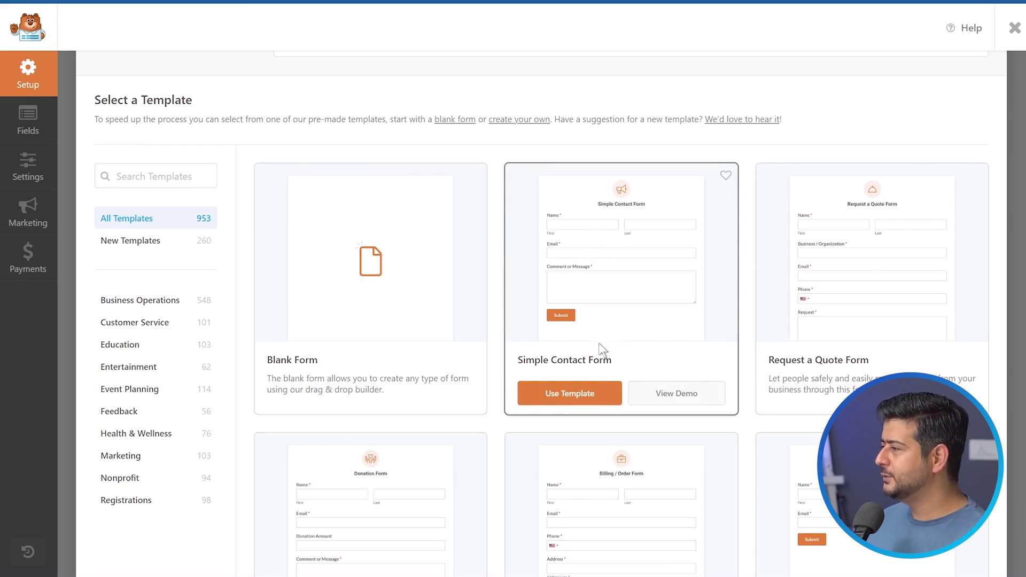
Step: Build the form from Simple Contact Form and relabel its Comment or Message field 'Feedback'
{"action": "left_click", "coordinate": [558, 398]}
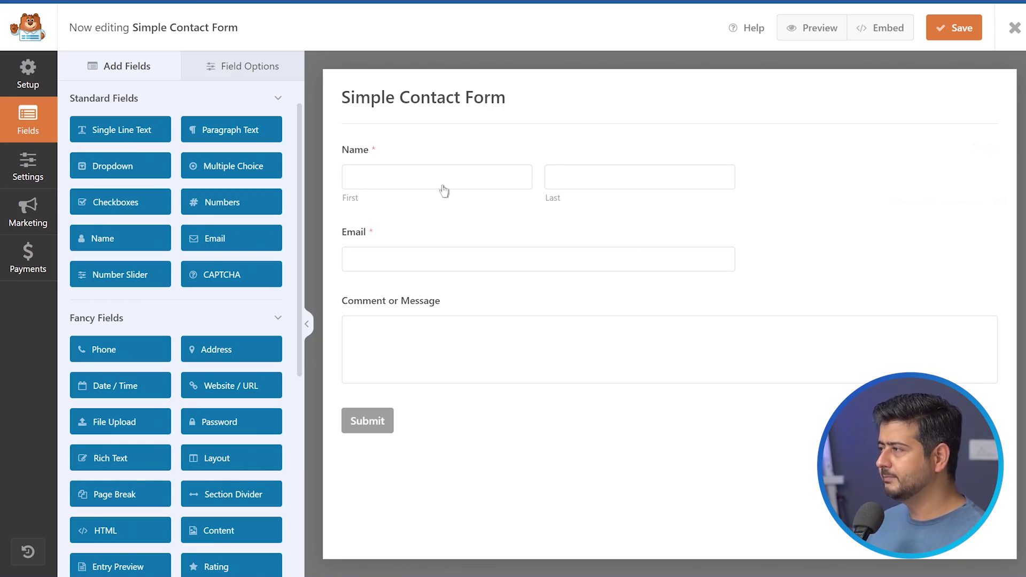
{"action": "left_click", "coordinate": [408, 167]}
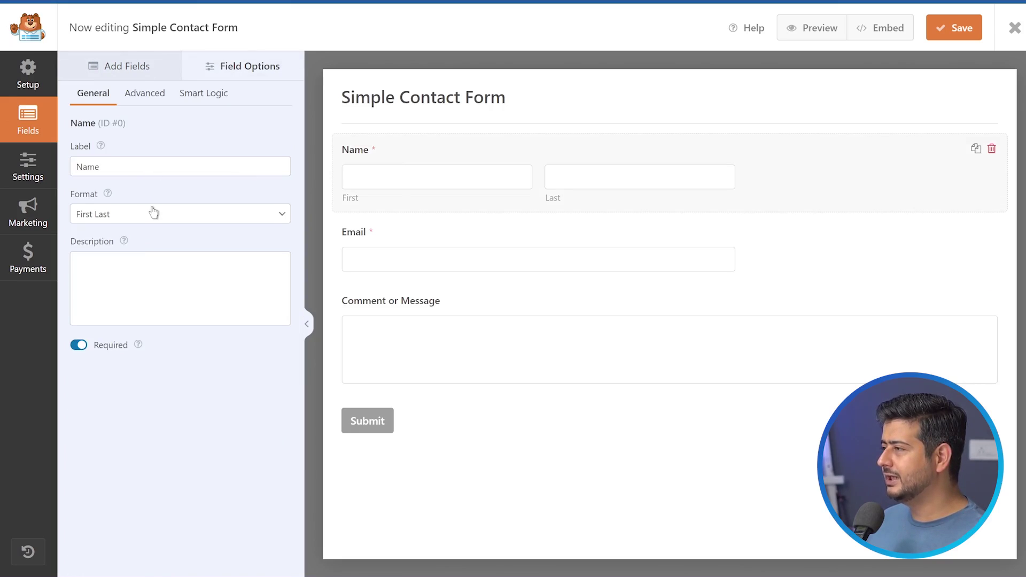
{"action": "left_click", "coordinate": [507, 238]}
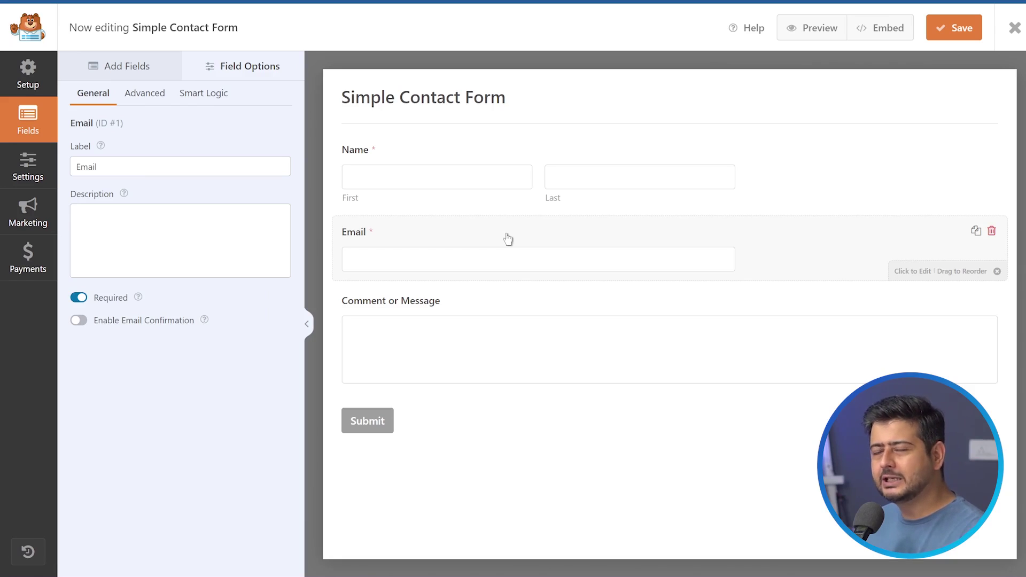
{"action": "left_click", "coordinate": [475, 304]}
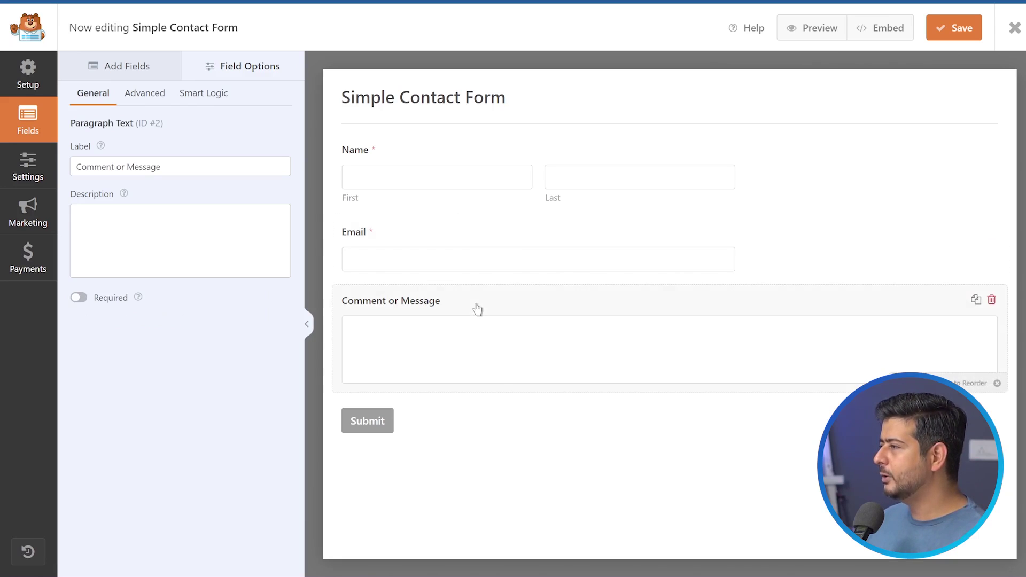
{"action": "left_click_drag", "start_coordinate": [189, 170], "coordinate": [80, 167]}
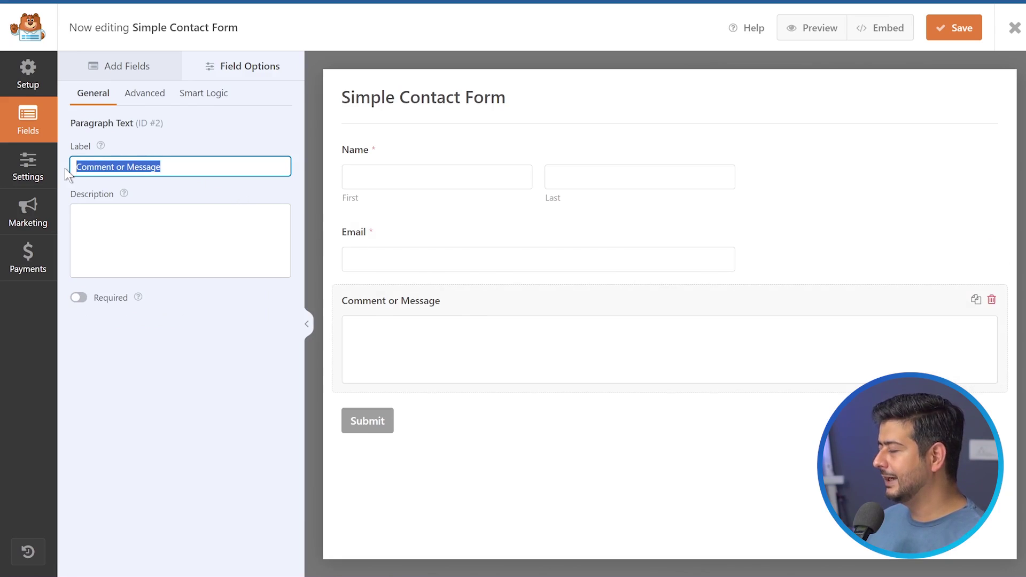
{"action": "type", "text": "Feedback"}
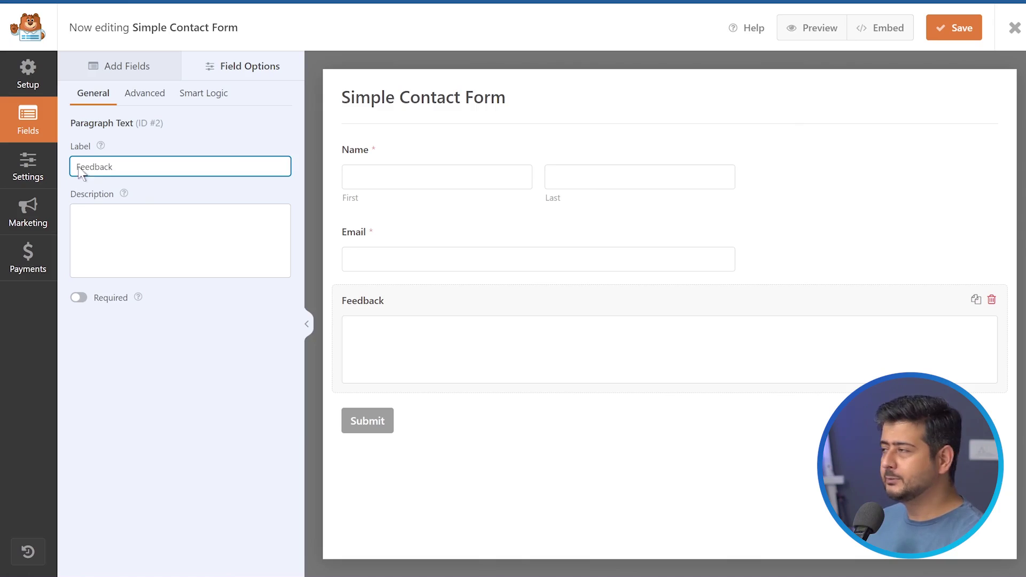
Step: In General settings, rename the form to 'Employee Feedback Form'
{"action": "left_click", "coordinate": [406, 110]}
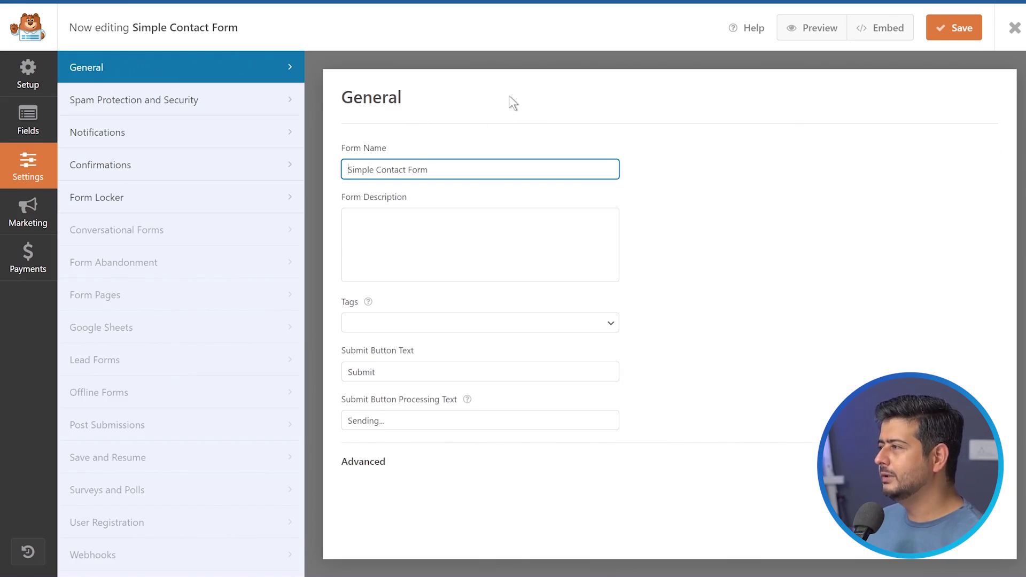
{"action": "left_click_drag", "start_coordinate": [464, 172], "coordinate": [346, 169]}
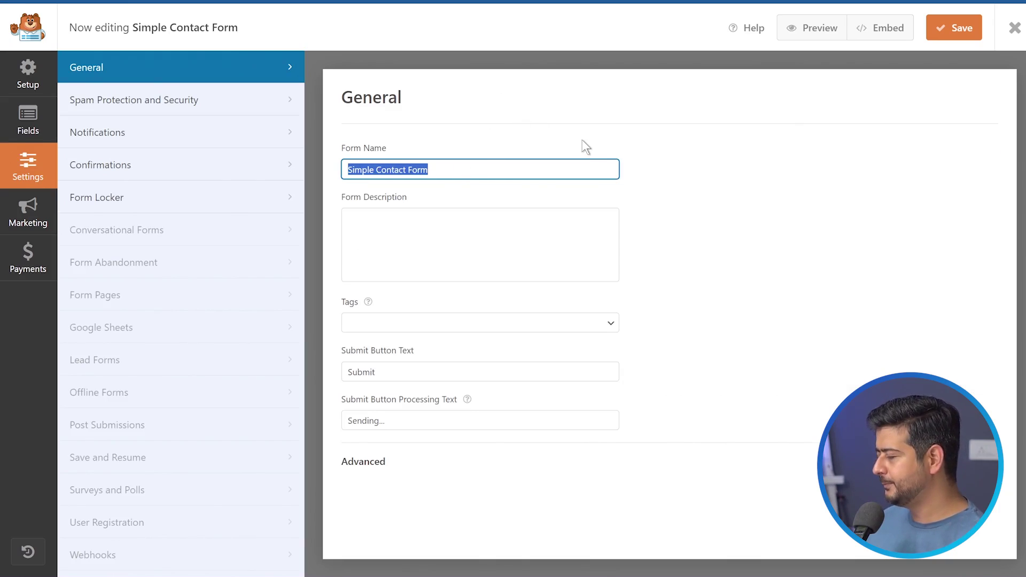
{"action": "type", "text": "Employe"}
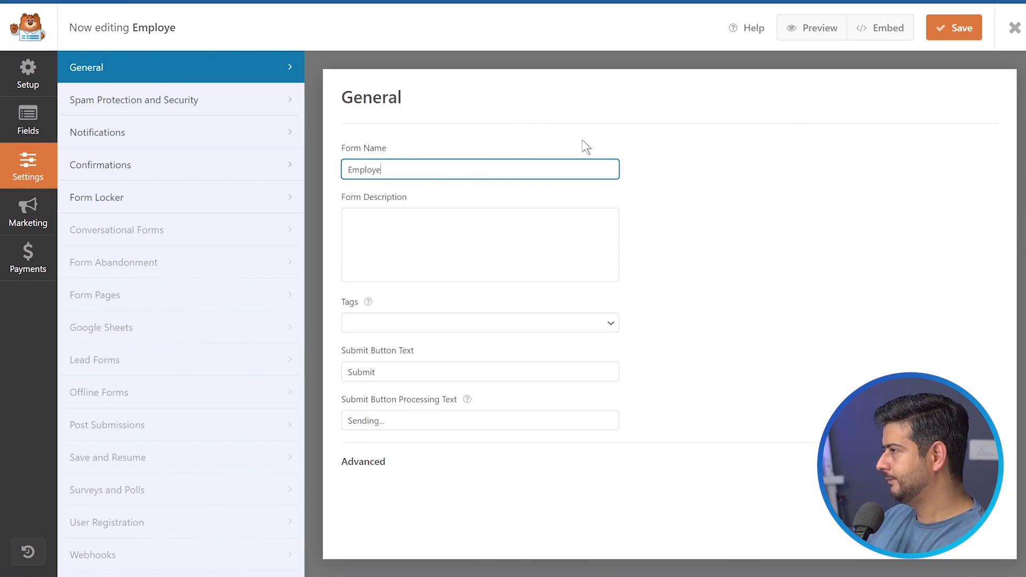
{"action": "type", "text": "e Feedbacjk"}
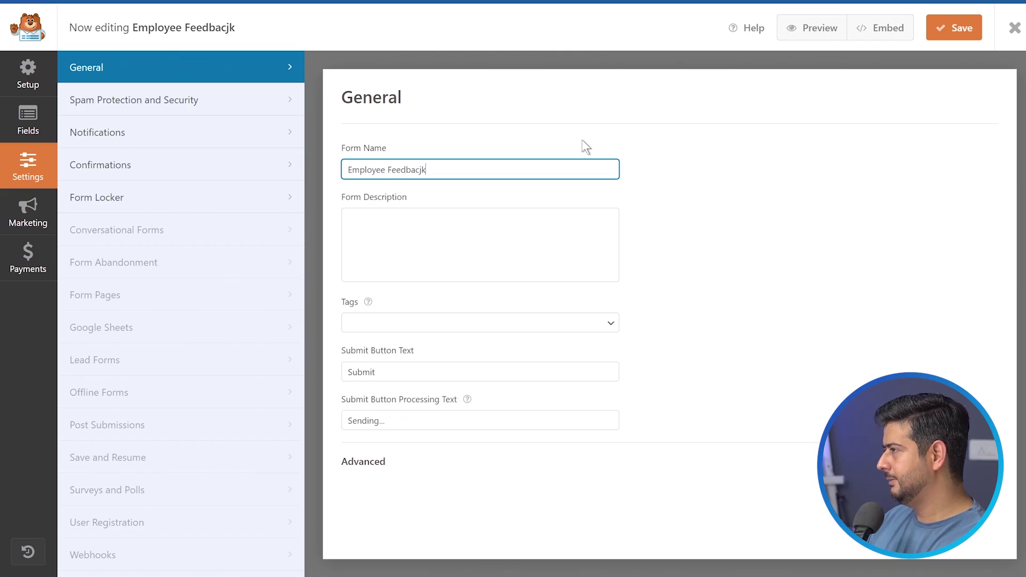
{"action": "key", "text": "BackSpace"}
{"action": "key", "text": "BackSpace"}
{"action": "type", "text": "k Form"}
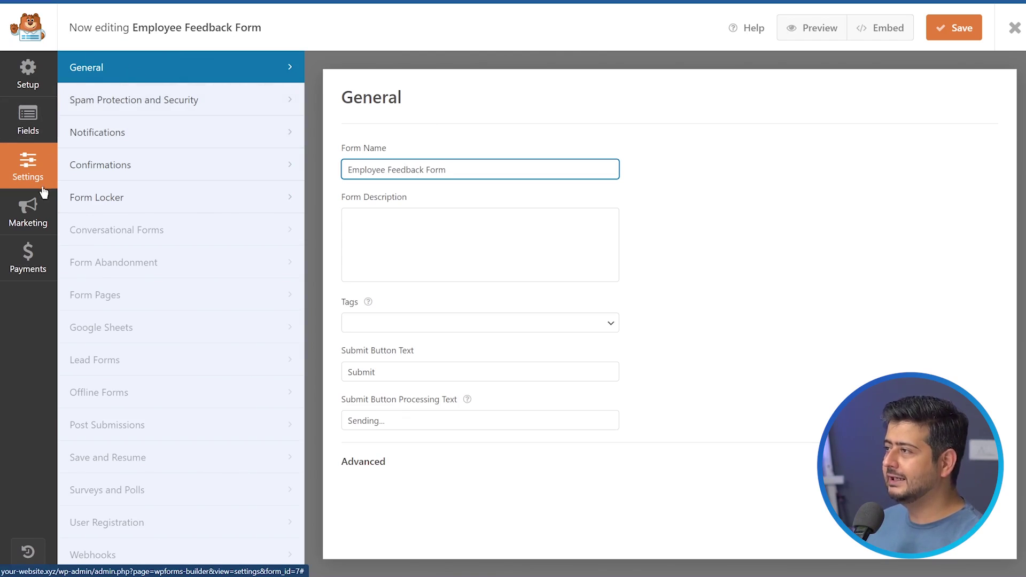
Step: Browse the form's Spam Protection, Notifications and Confirmations settings sections
{"action": "left_click", "coordinate": [41, 127]}
{"action": "left_click", "coordinate": [30, 166]}
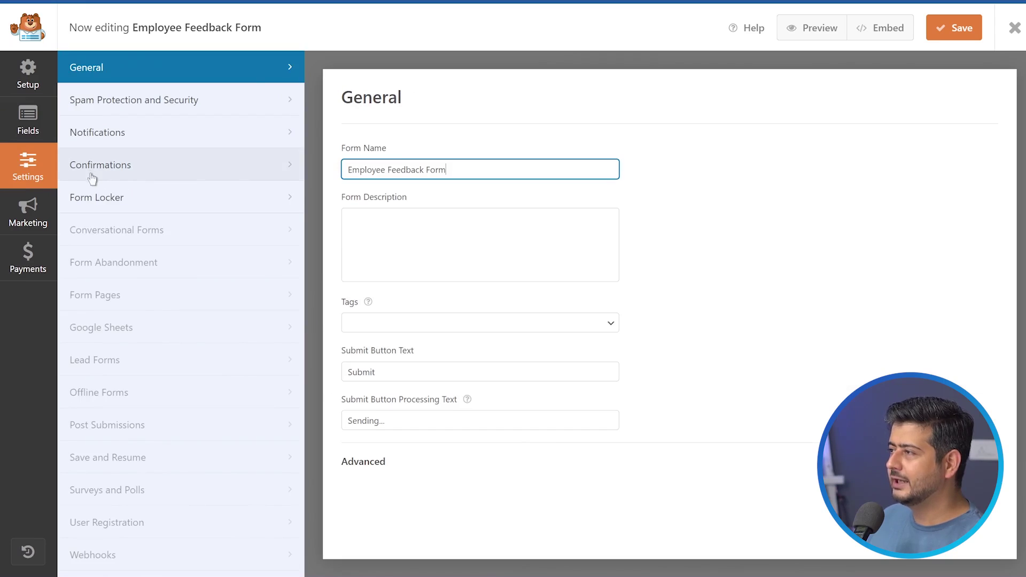
{"action": "left_click", "coordinate": [39, 126]}
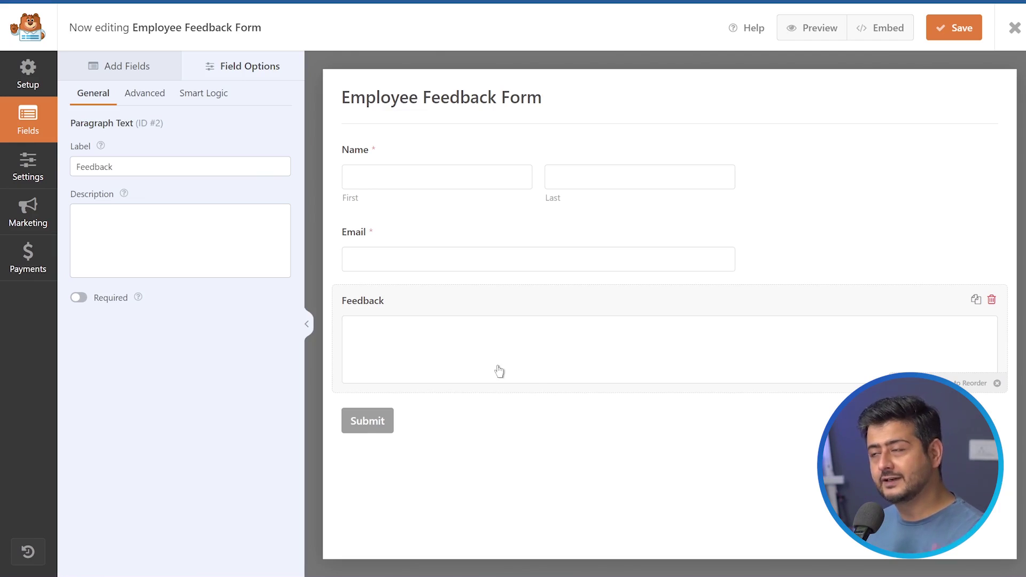
{"action": "left_click", "coordinate": [41, 178]}
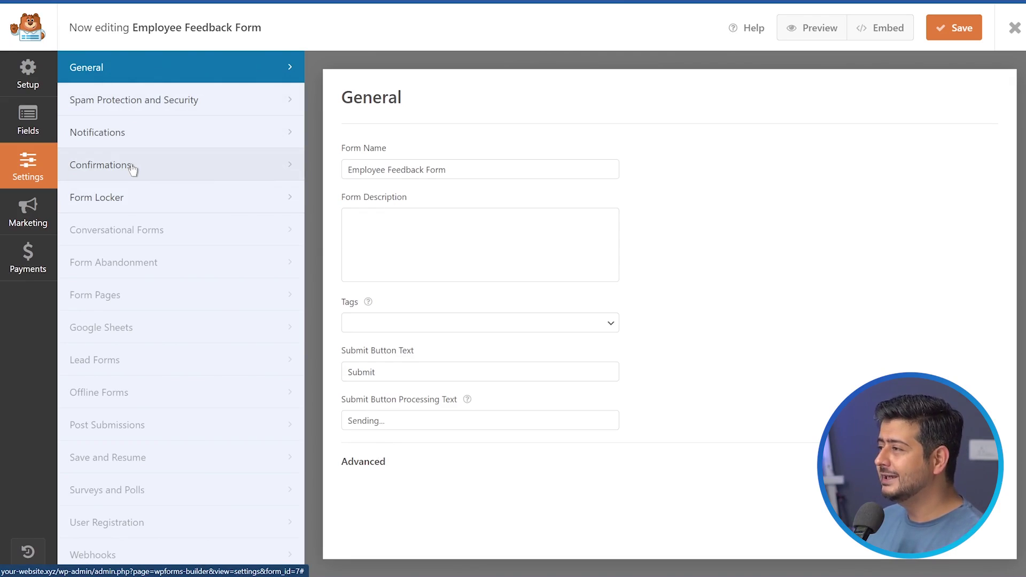
{"action": "left_click", "coordinate": [132, 107]}
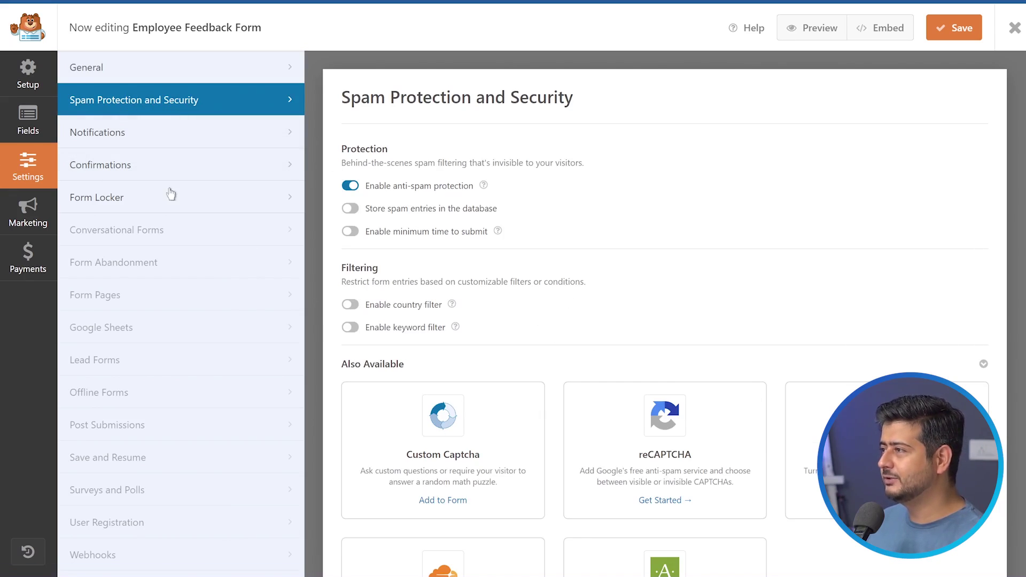
{"action": "left_click", "coordinate": [107, 139]}
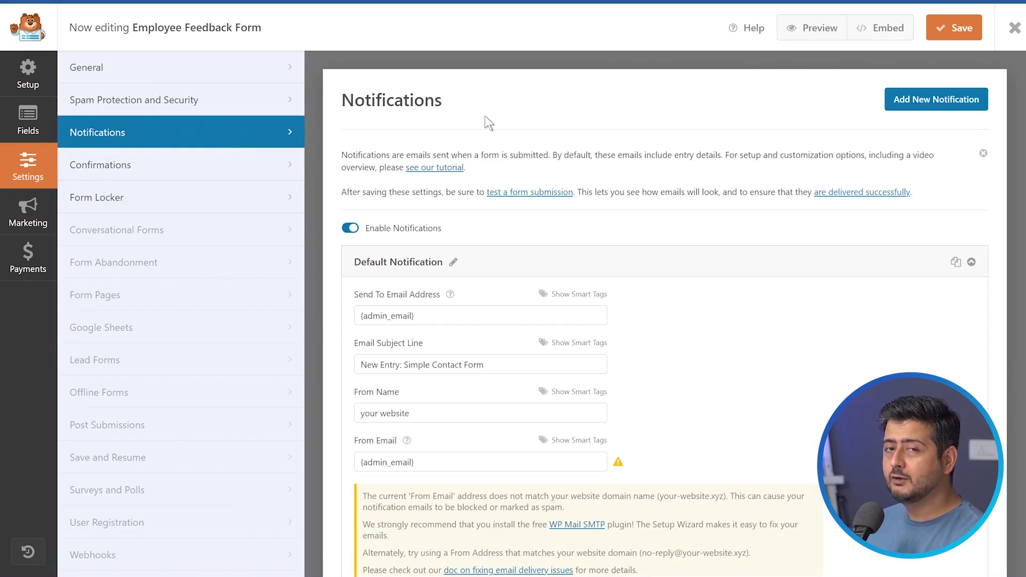
{"action": "left_click", "coordinate": [219, 167]}
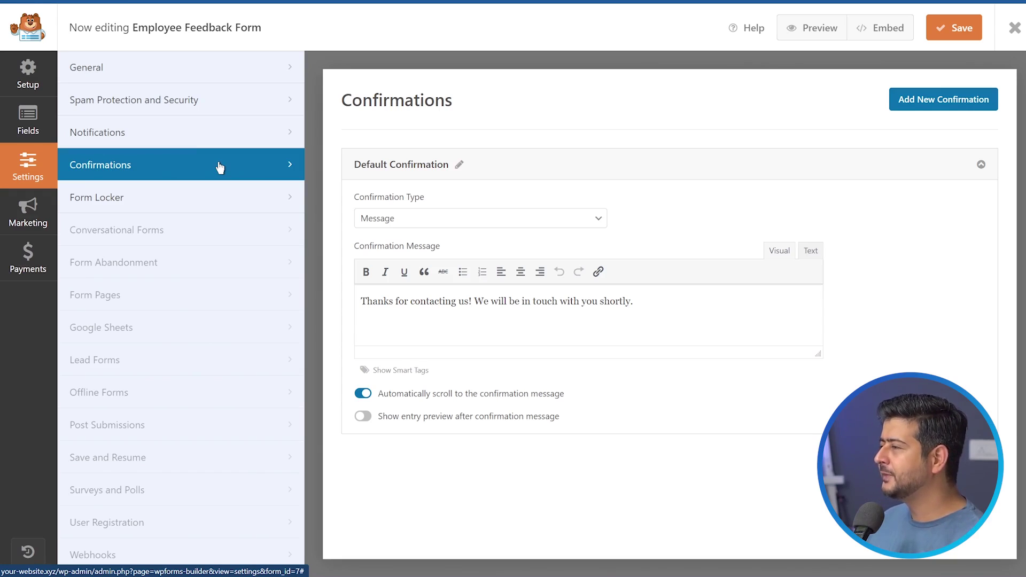
Step: In Form Locker, enable verification with Password as the type and start on the Password field
{"action": "left_click", "coordinate": [140, 200]}
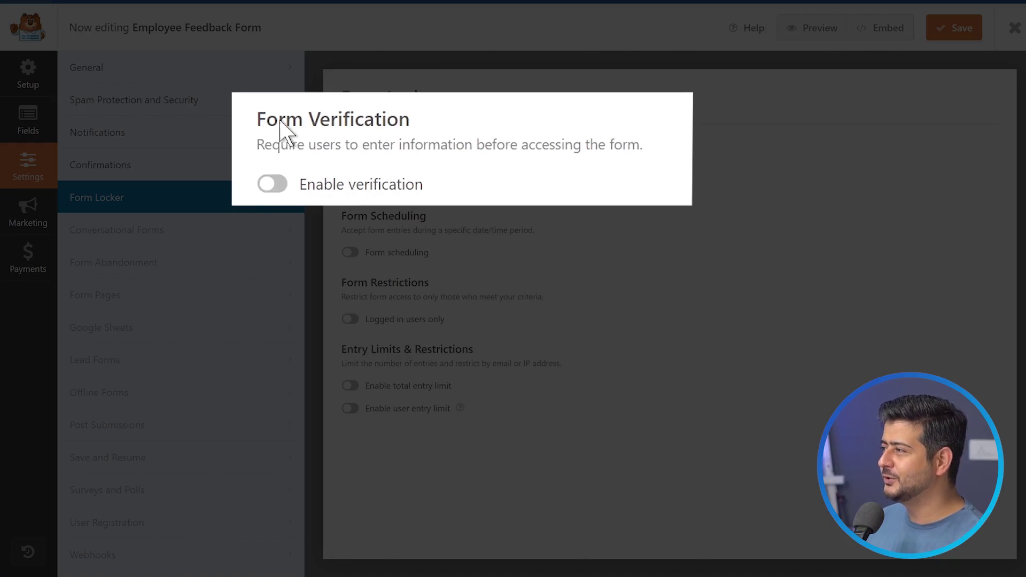
{"action": "left_click", "coordinate": [279, 183]}
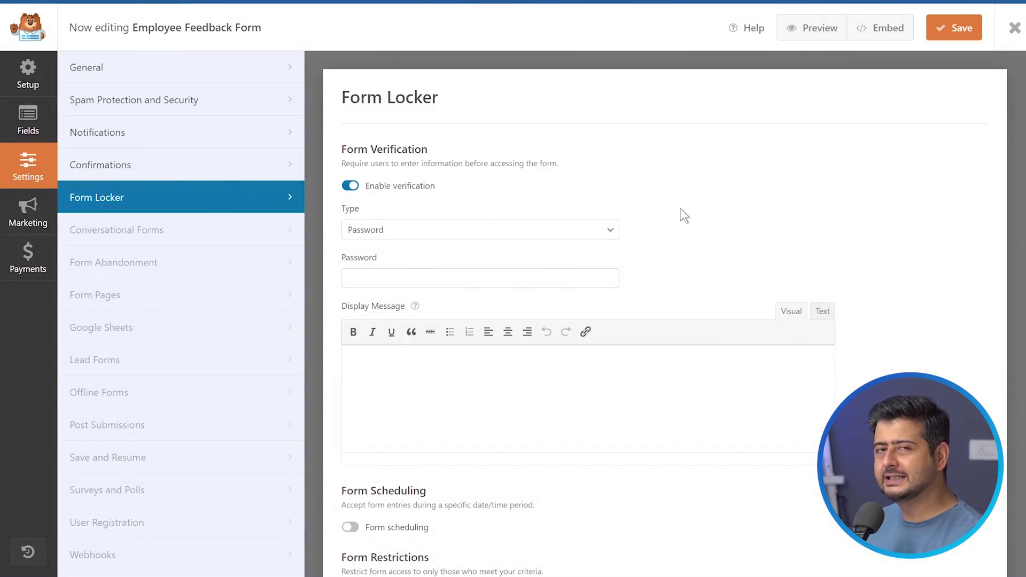
{"action": "left_click", "coordinate": [584, 234]}
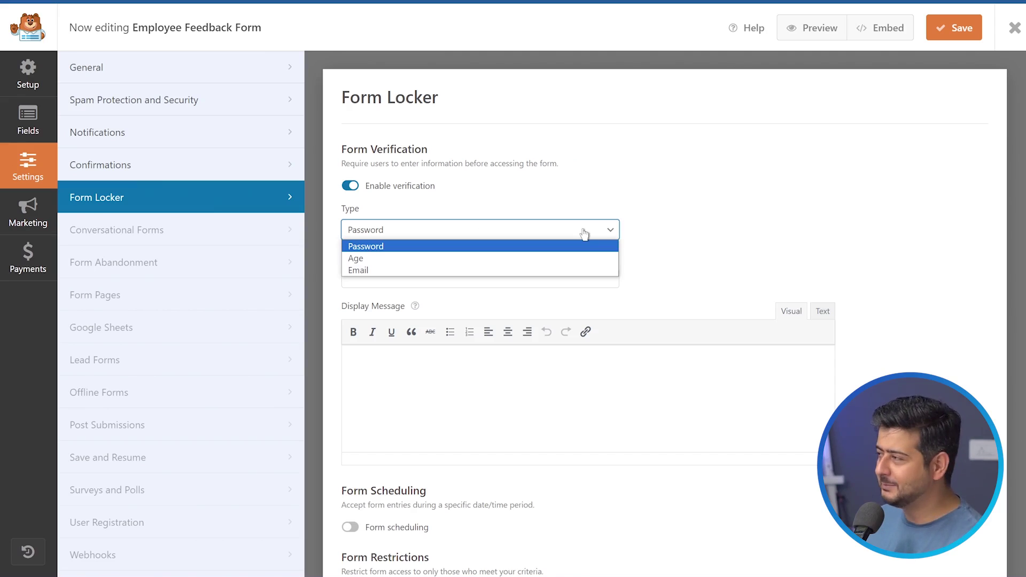
{"action": "left_click", "coordinate": [584, 234]}
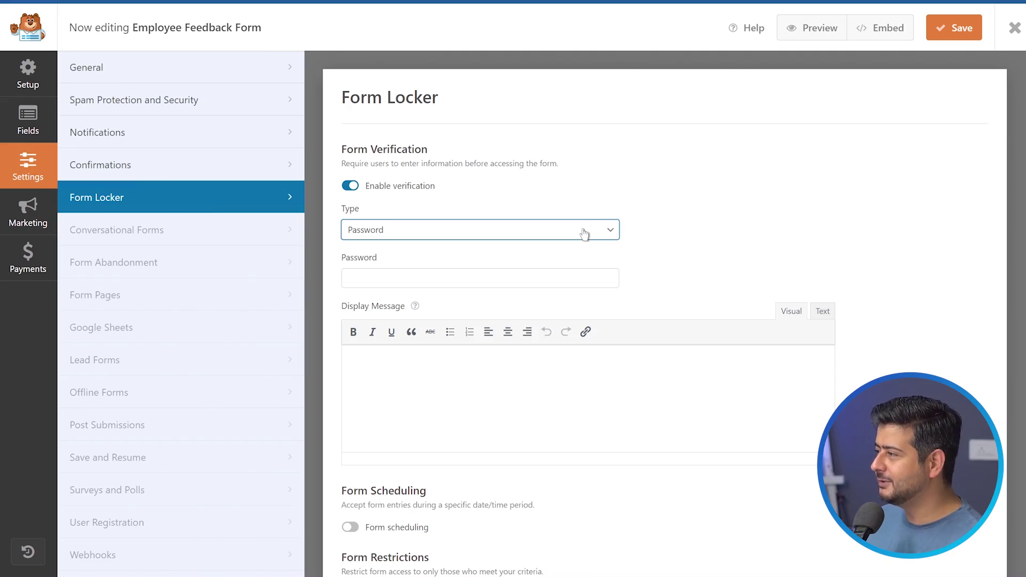
{"action": "left_click", "coordinate": [497, 279]}
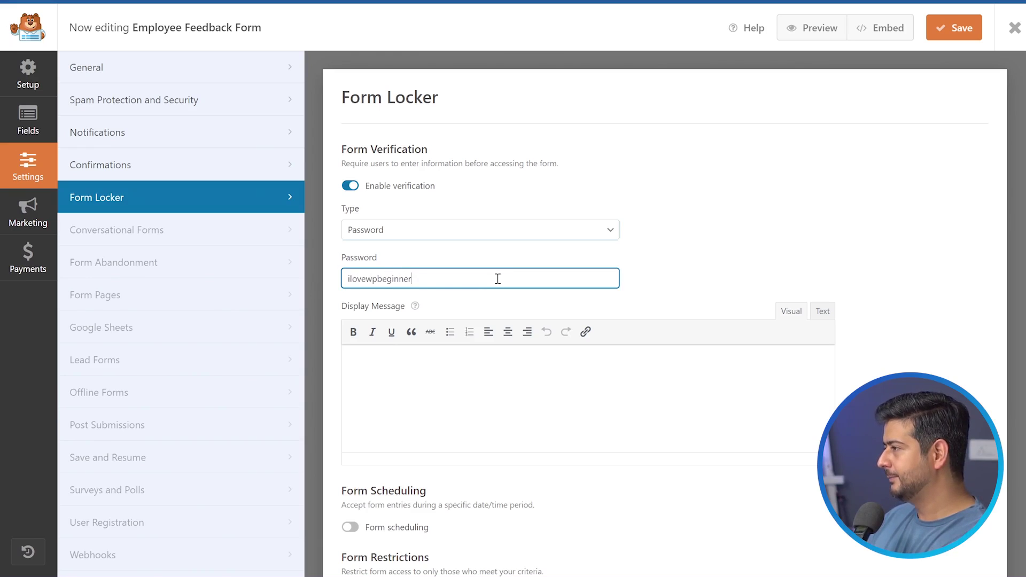
Step: Set the Form Locker display message to 'Enter Your Password'
{"action": "left_click", "coordinate": [486, 386]}
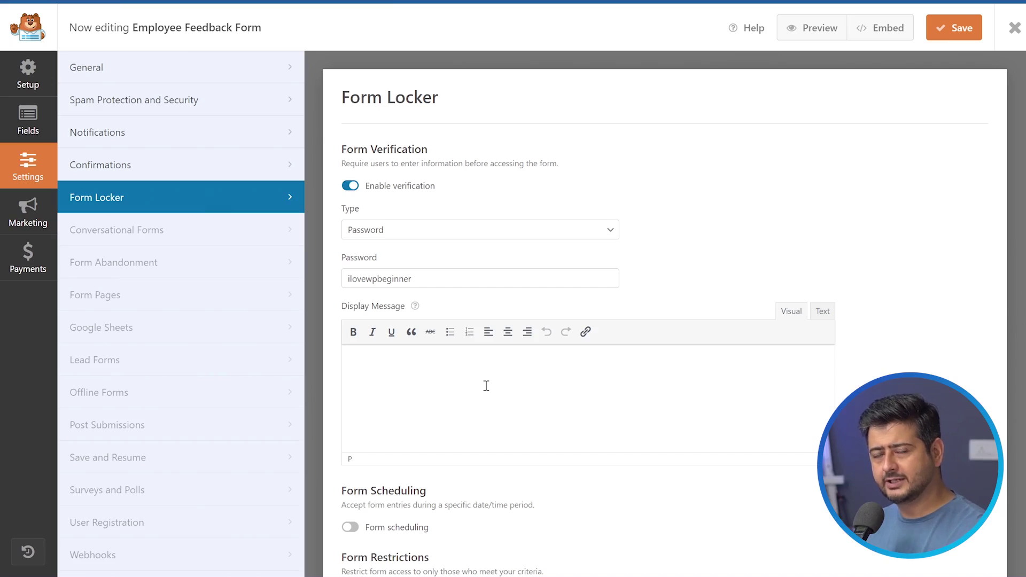
{"action": "type", "text": "Ent"}
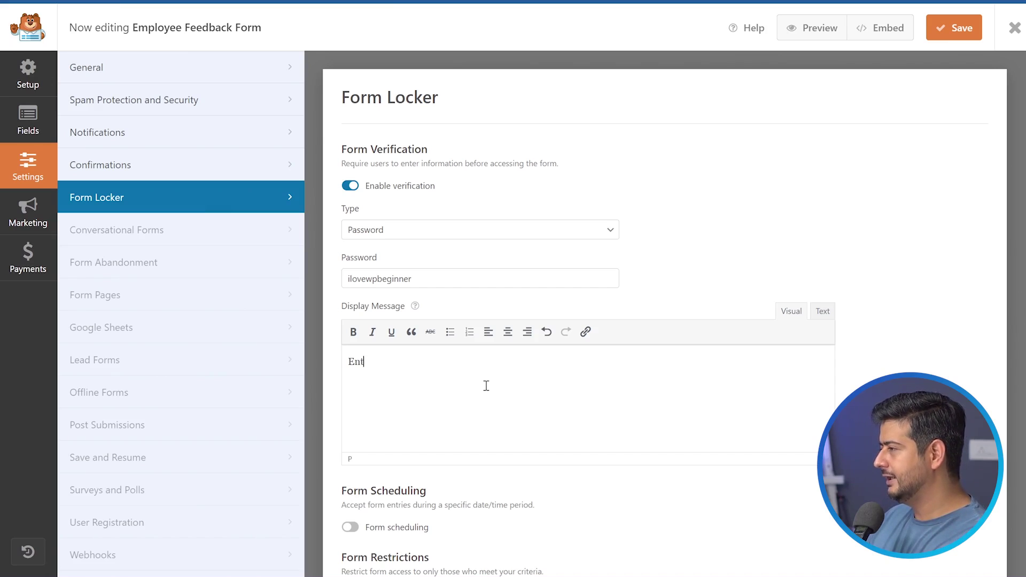
{"action": "type", "text": "er Your Password"}
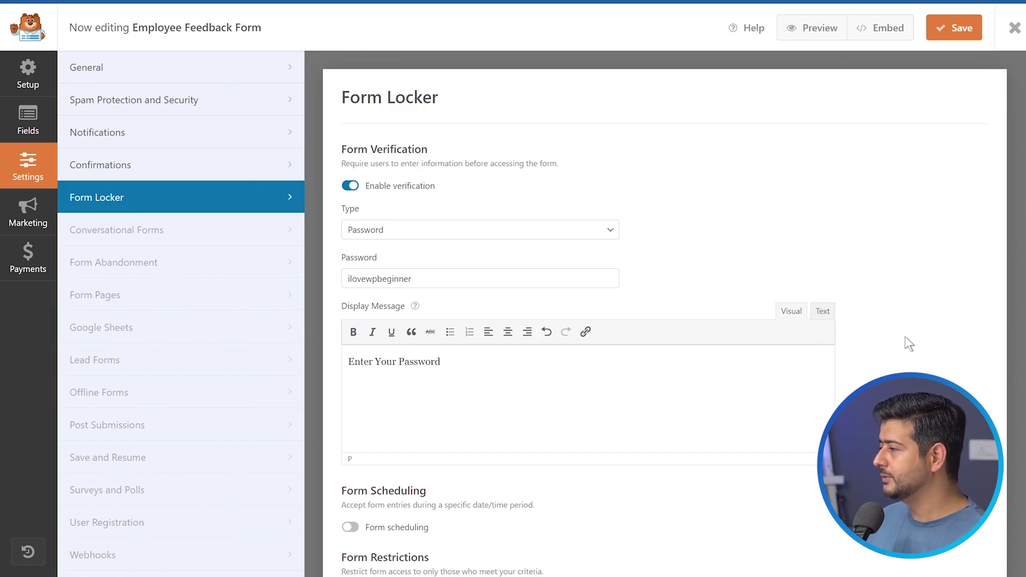
Step: Leave Form scheduling switched off after briefly turning it on
{"action": "scroll", "coordinate": [888, 323], "scroll_direction": "down", "scroll_amount": 2}
{"action": "scroll", "coordinate": [887, 322], "scroll_direction": "down", "scroll_amount": 1}
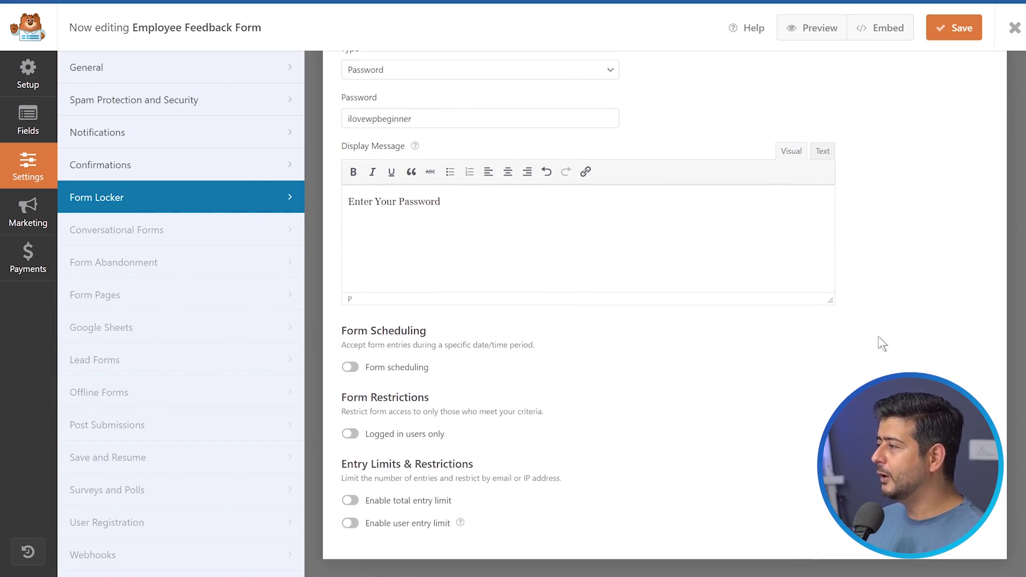
{"action": "left_click", "coordinate": [351, 368]}
{"action": "scroll", "coordinate": [703, 348], "scroll_direction": "down", "scroll_amount": 2}
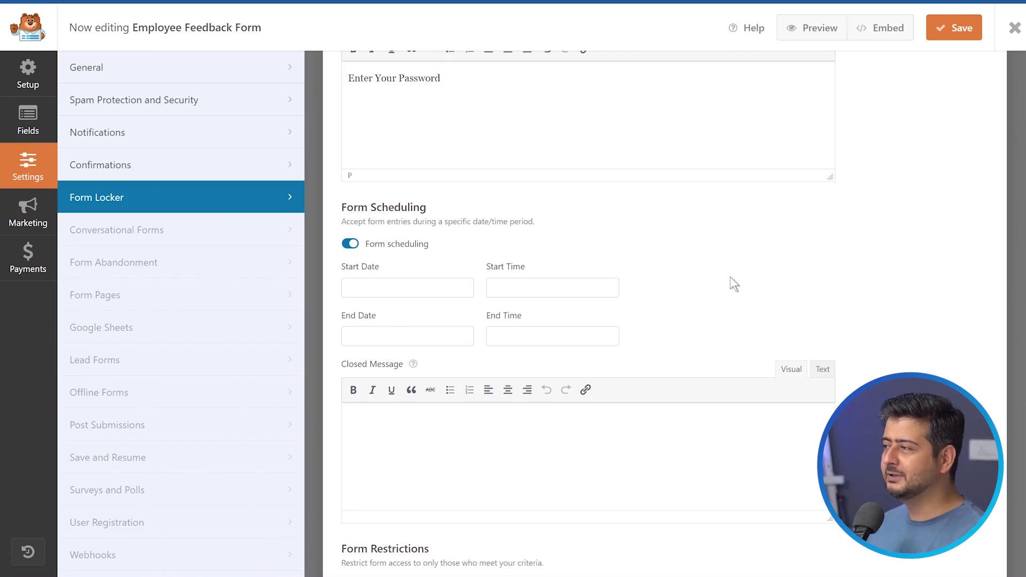
{"action": "left_click", "coordinate": [350, 244]}
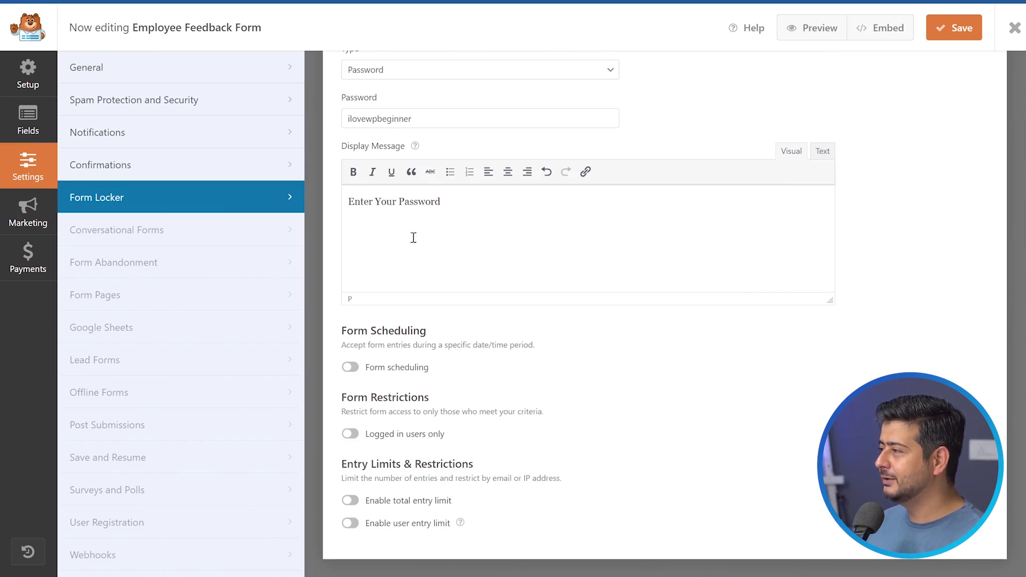
Step: Leave the Logged in users only restriction off after toggling it, then return to the top
{"action": "left_click", "coordinate": [349, 433]}
{"action": "scroll", "coordinate": [350, 435], "scroll_direction": "down", "scroll_amount": 2}
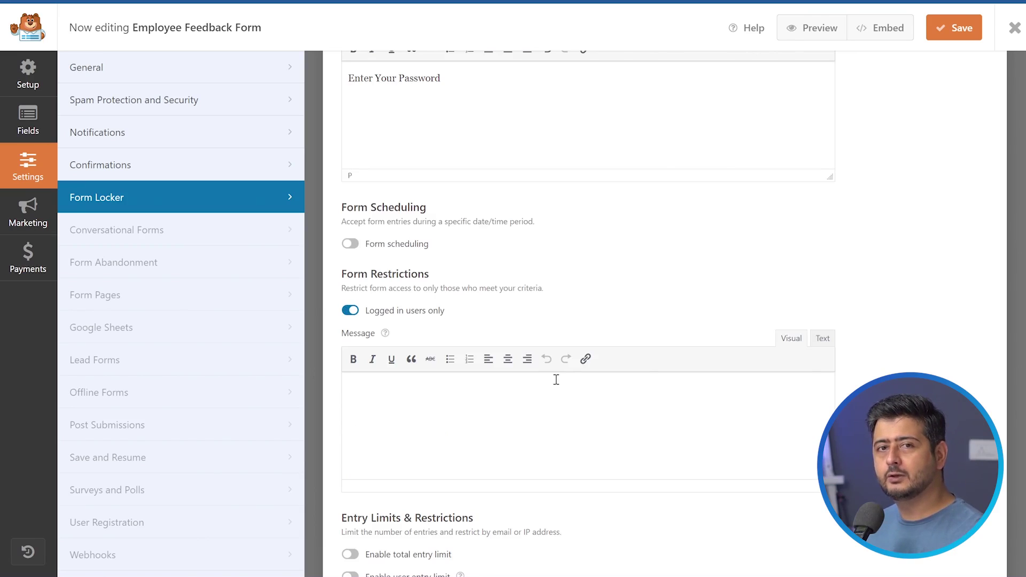
{"action": "left_click", "coordinate": [350, 311]}
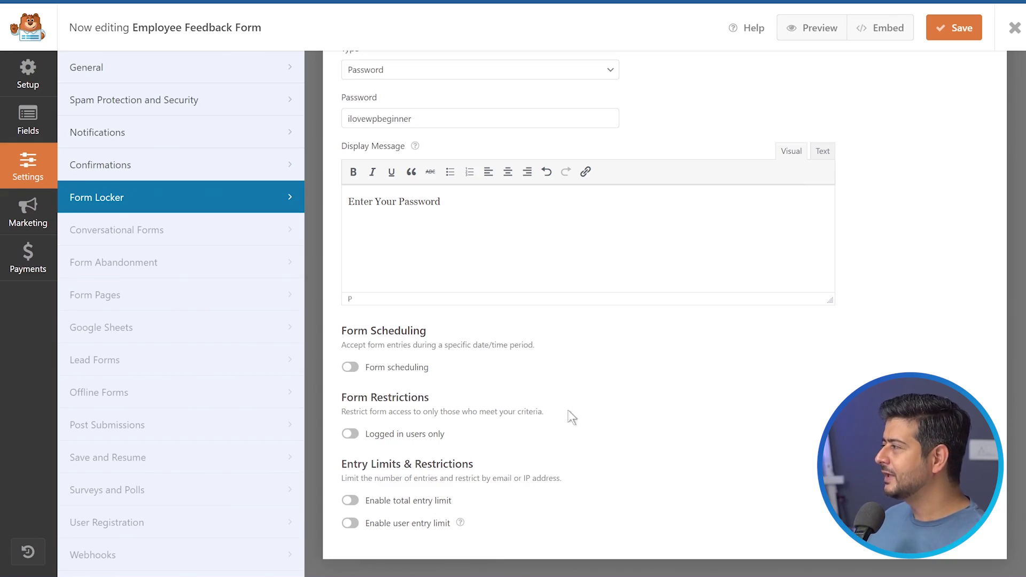
{"action": "scroll", "coordinate": [891, 344], "scroll_direction": "up", "scroll_amount": 3}
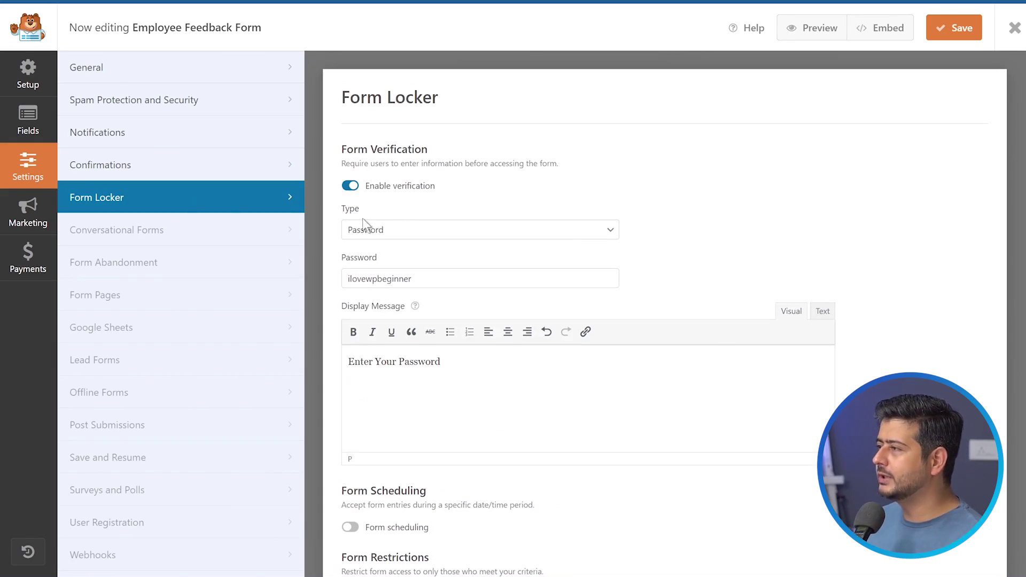
Step: Save the form and embed it in a newly created page named 'Feedback'
{"action": "left_click", "coordinate": [950, 34]}
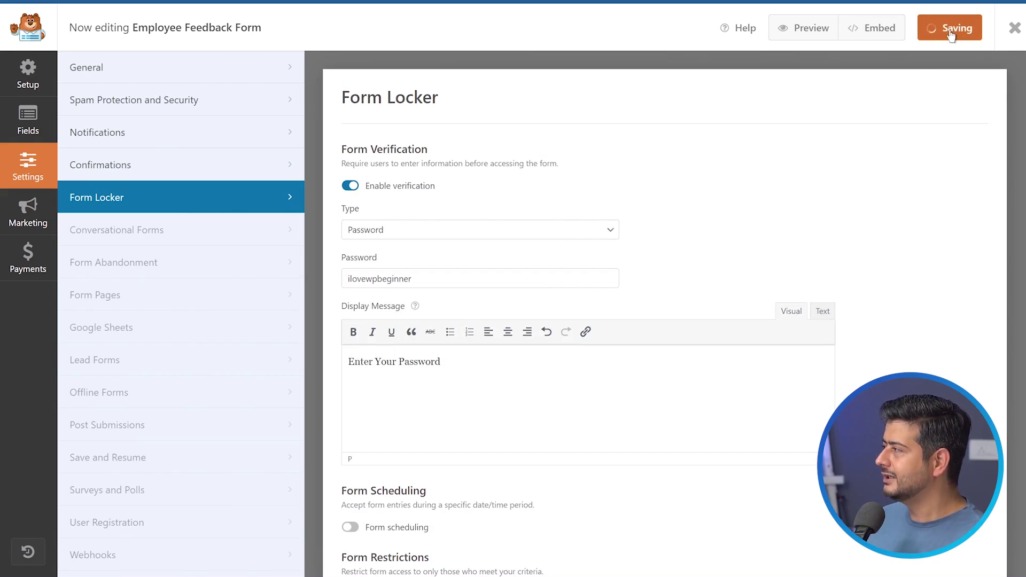
{"action": "left_click", "coordinate": [38, 129]}
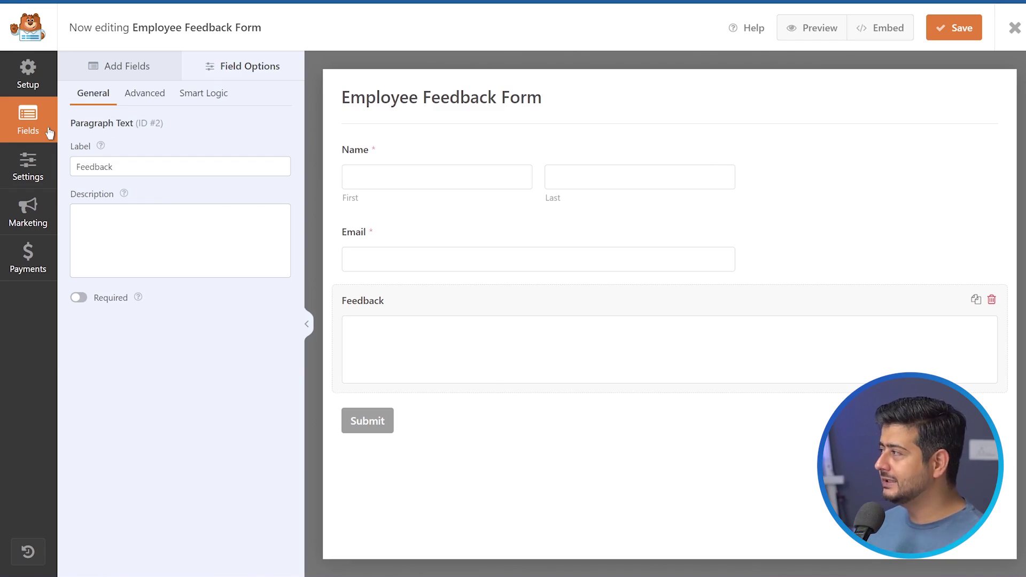
{"action": "left_click", "coordinate": [855, 32]}
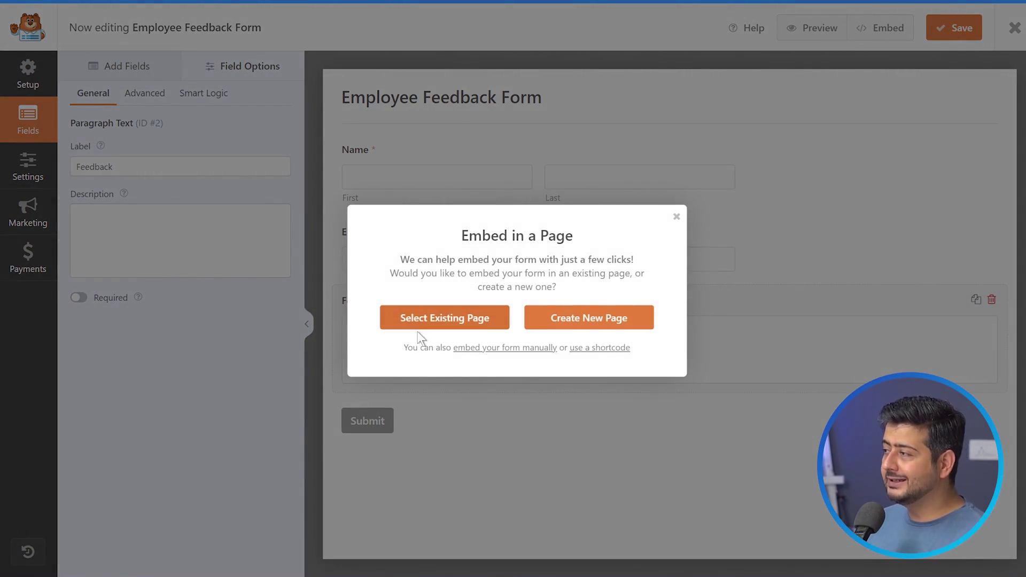
{"action": "left_click", "coordinate": [580, 331]}
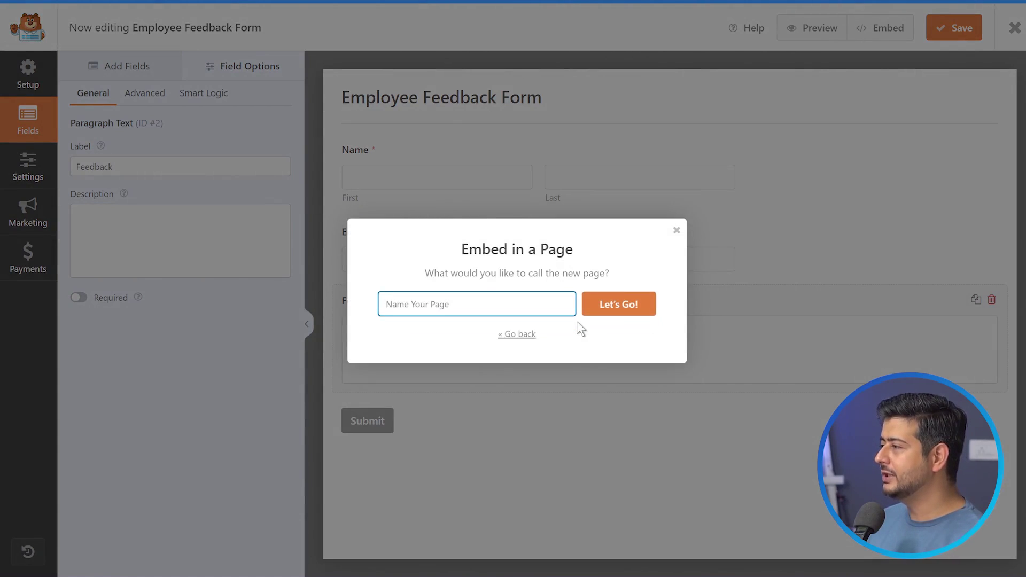
{"action": "type", "text": "Feedb"}
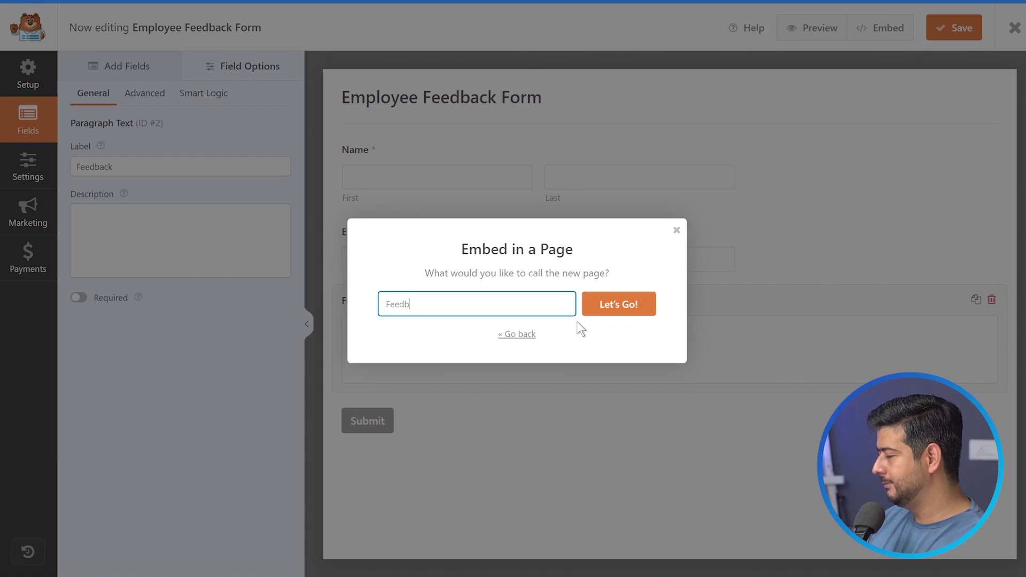
{"action": "type", "text": "ack"}
{"action": "left_click", "coordinate": [596, 310]}
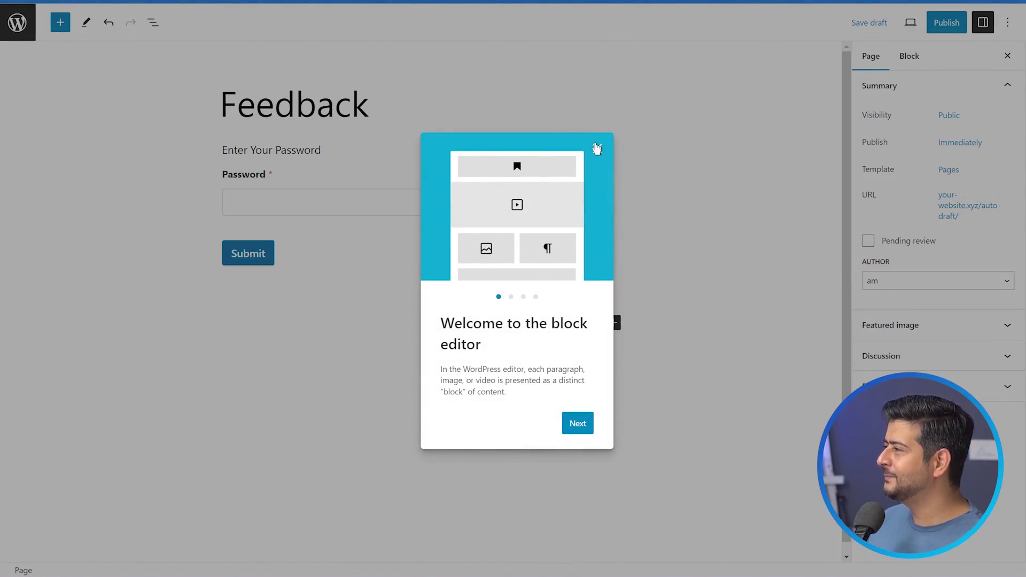
Step: Close the welcome guide and delete the auto-inserted WPForms block from the Feedback page
{"action": "left_click", "coordinate": [597, 149]}
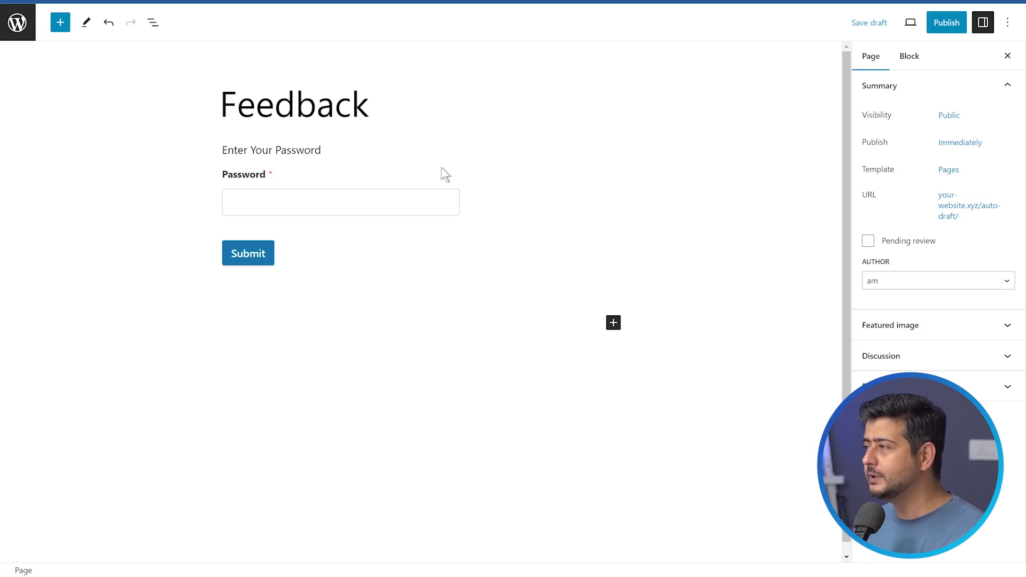
{"action": "left_click", "coordinate": [404, 176]}
{"action": "left_click", "coordinate": [269, 118]}
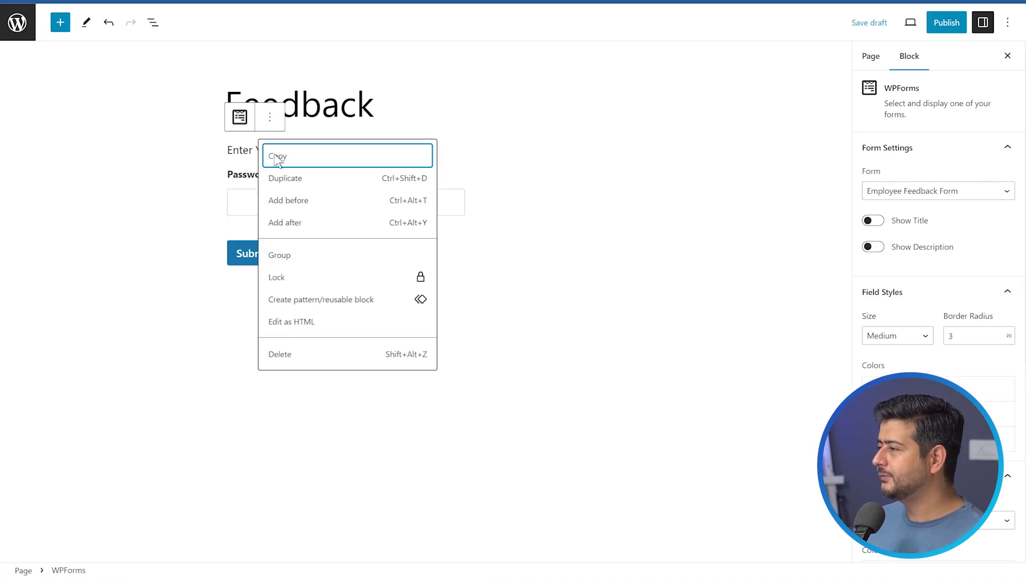
{"action": "left_click", "coordinate": [289, 357]}
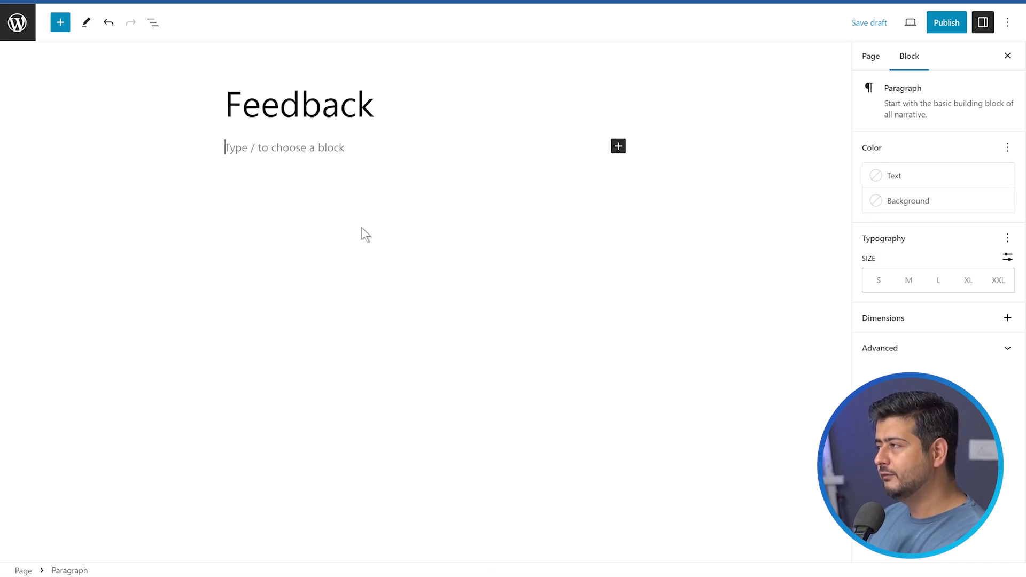
Step: Insert a WPForms block via /wpform and set it to Employee Feedback Form
{"action": "type", "text": "/wpform"}
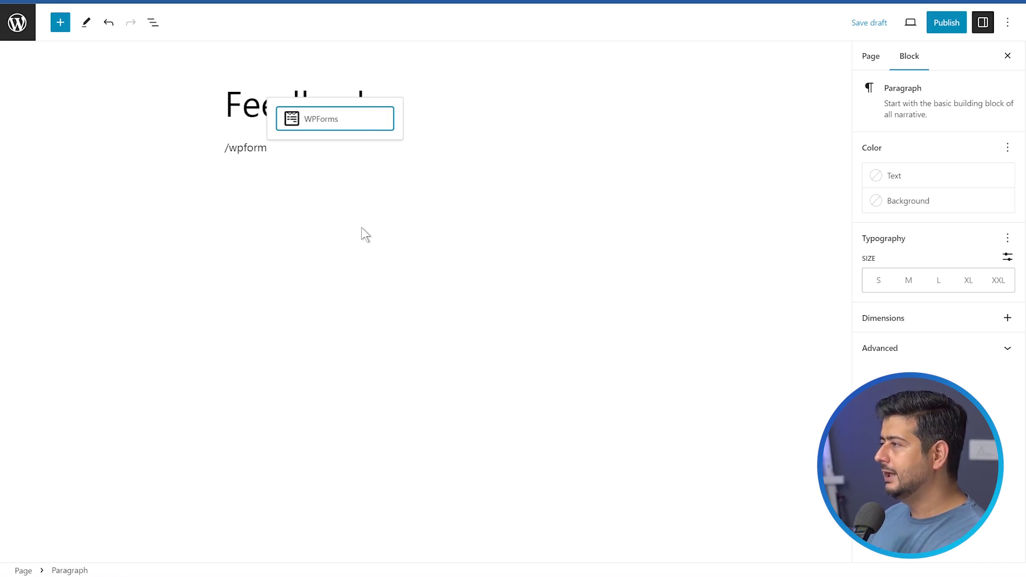
{"action": "left_click", "coordinate": [321, 126]}
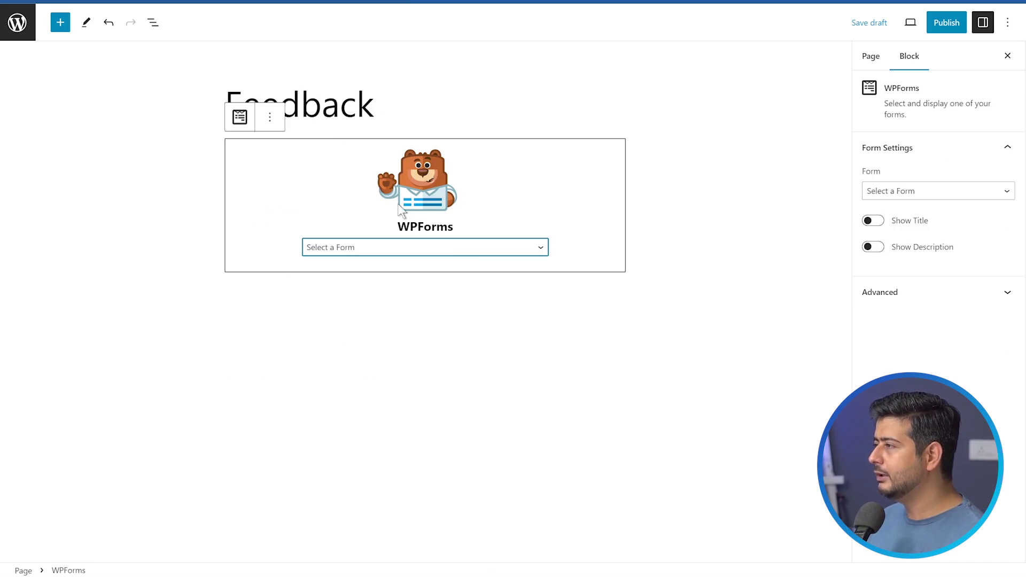
{"action": "left_click", "coordinate": [528, 253]}
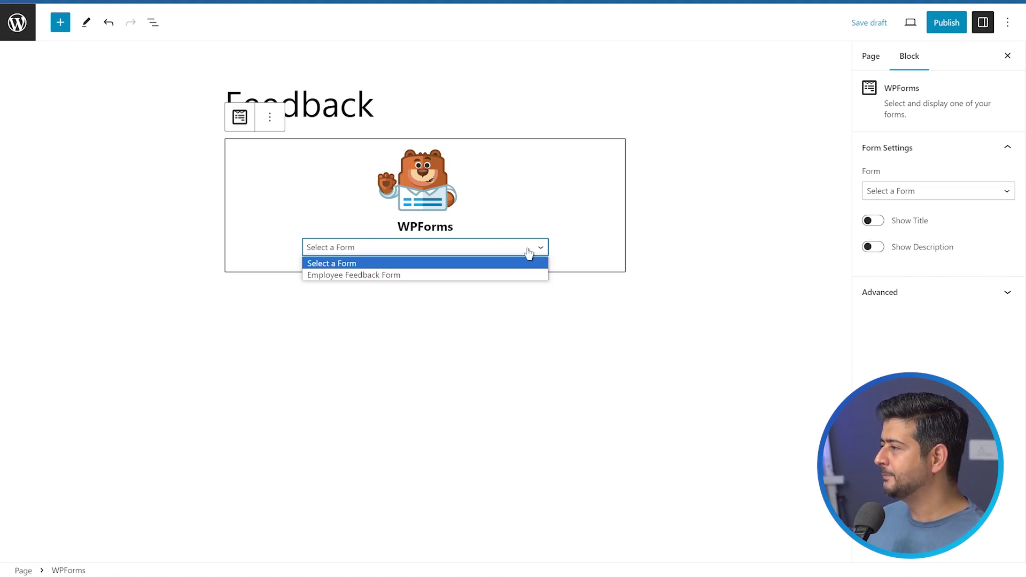
{"action": "left_click", "coordinate": [404, 275]}
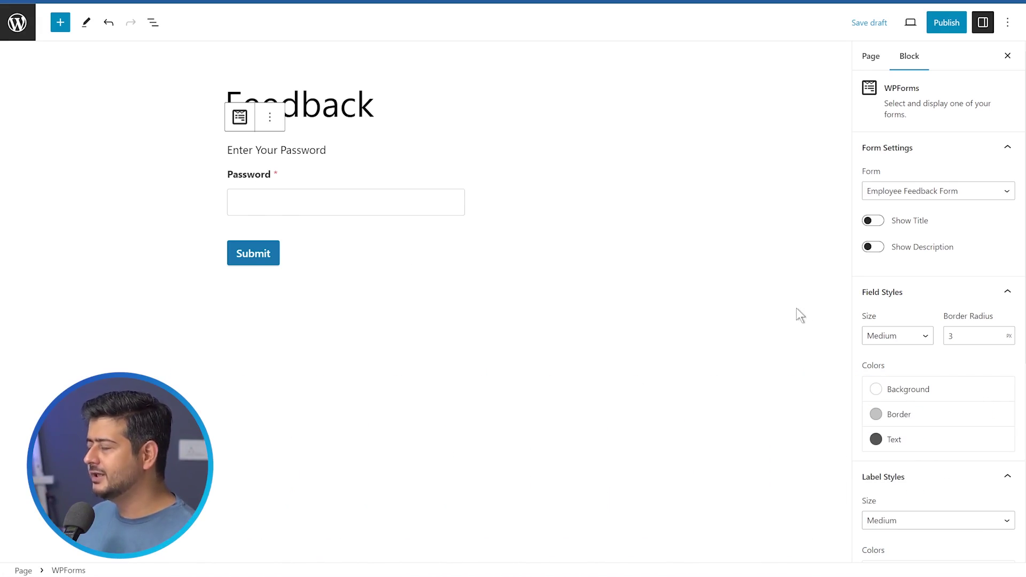
{"action": "scroll", "coordinate": [946, 342], "scroll_direction": "down", "scroll_amount": 5}
{"action": "scroll", "coordinate": [929, 277], "scroll_direction": "up", "scroll_amount": 5}
{"action": "scroll", "coordinate": [923, 247], "scroll_direction": "up", "scroll_amount": 1}
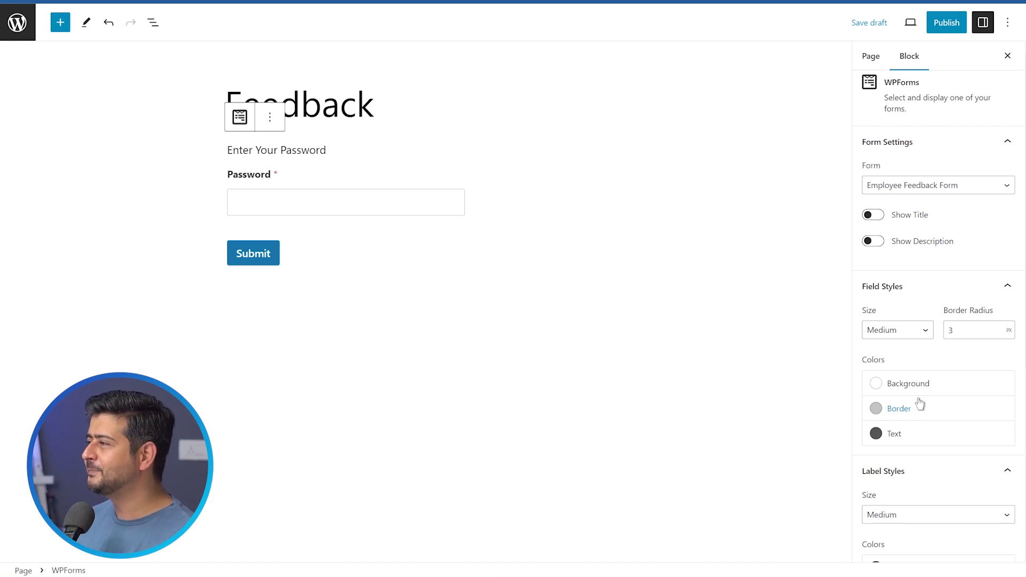
Step: Publish the Feedback page and open the live page in a new window
{"action": "left_click", "coordinate": [934, 24]}
{"action": "left_click", "coordinate": [930, 25]}
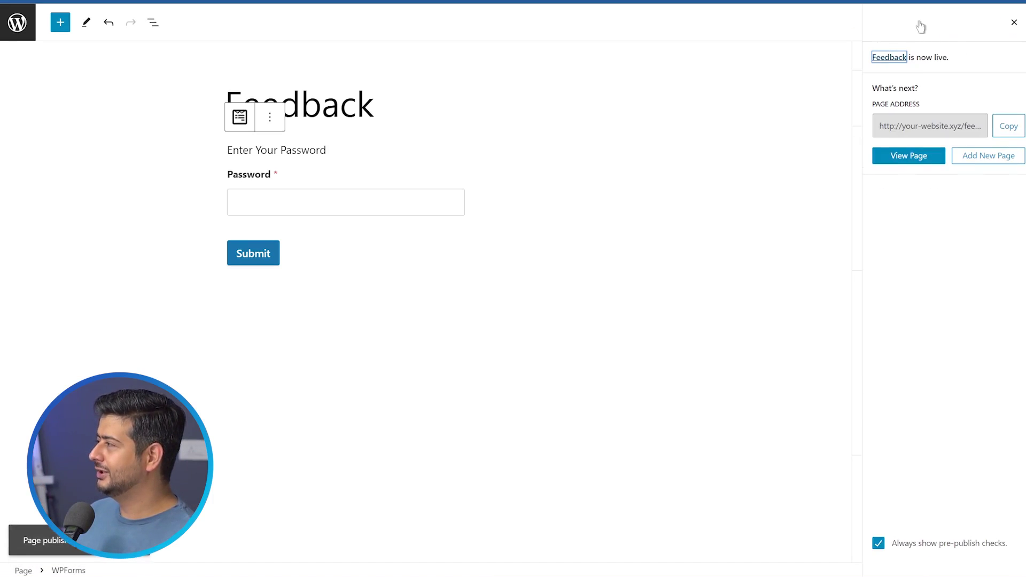
{"action": "right_click", "coordinate": [136, 368]}
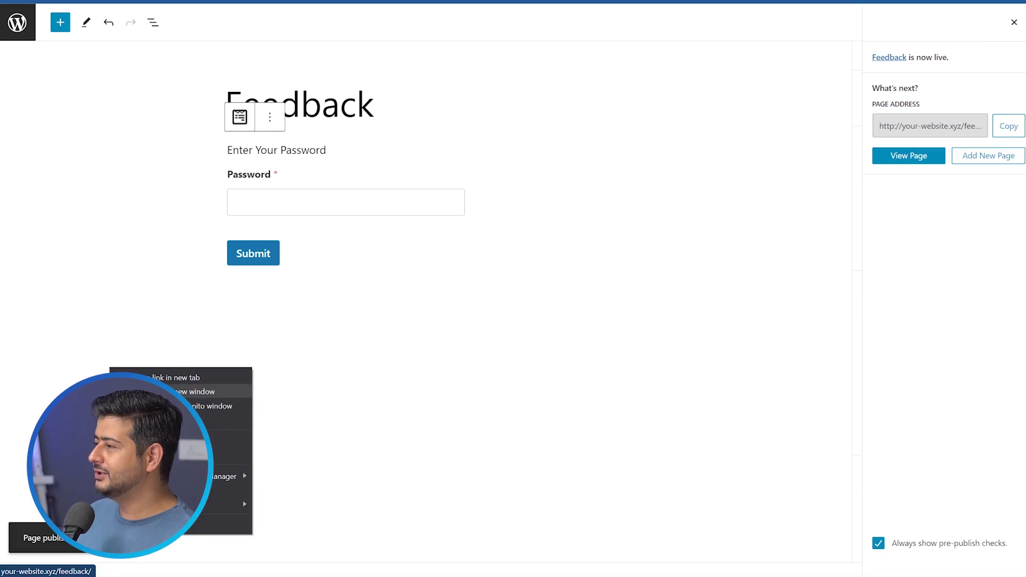
{"action": "left_click", "coordinate": [160, 375]}
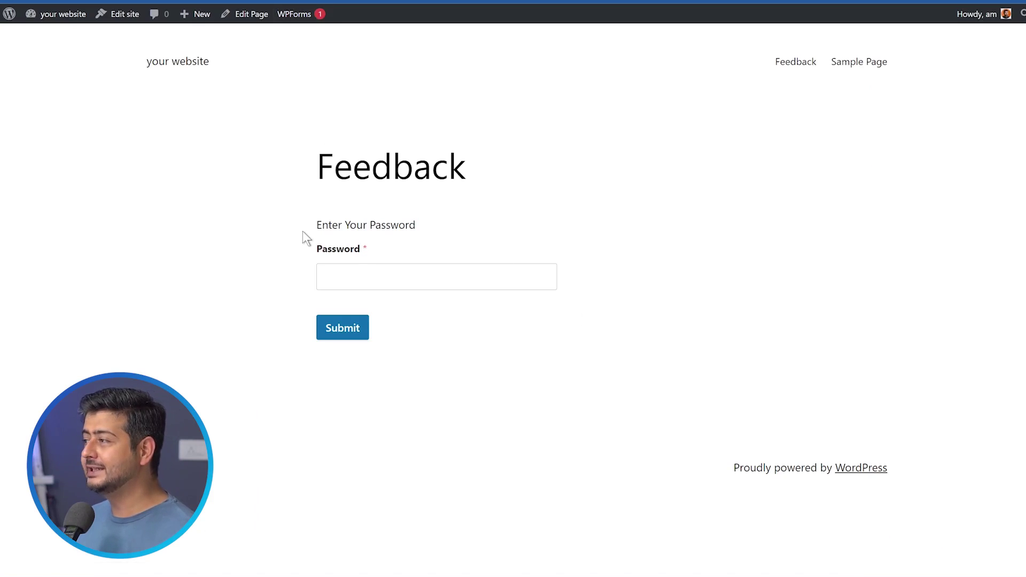
Step: Enter the form password to reveal the Name, Email and Feedback fields
{"action": "left_click", "coordinate": [405, 283]}
{"action": "type", "text": "•••••••••••••••"}
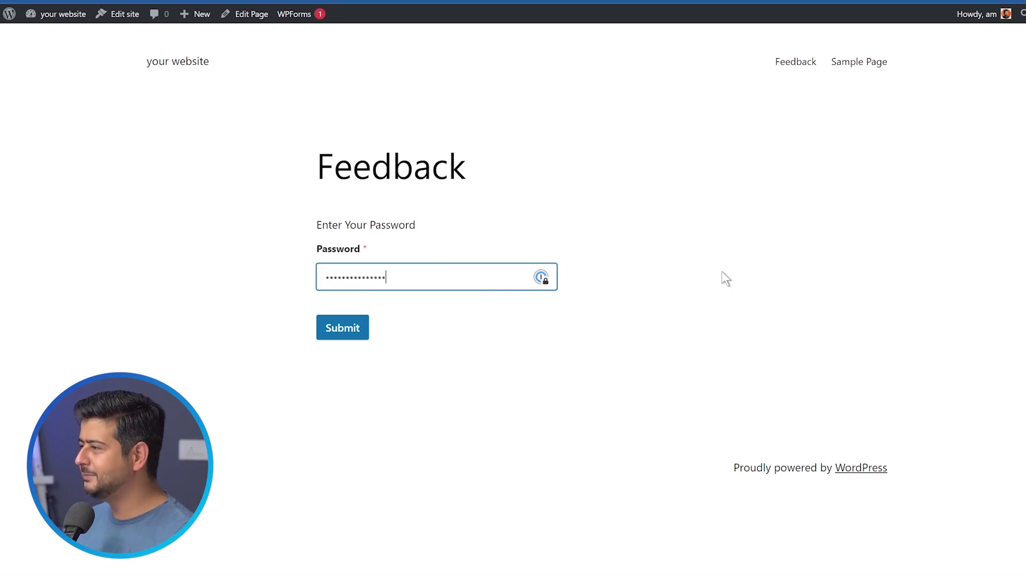
{"action": "left_click", "coordinate": [353, 332]}
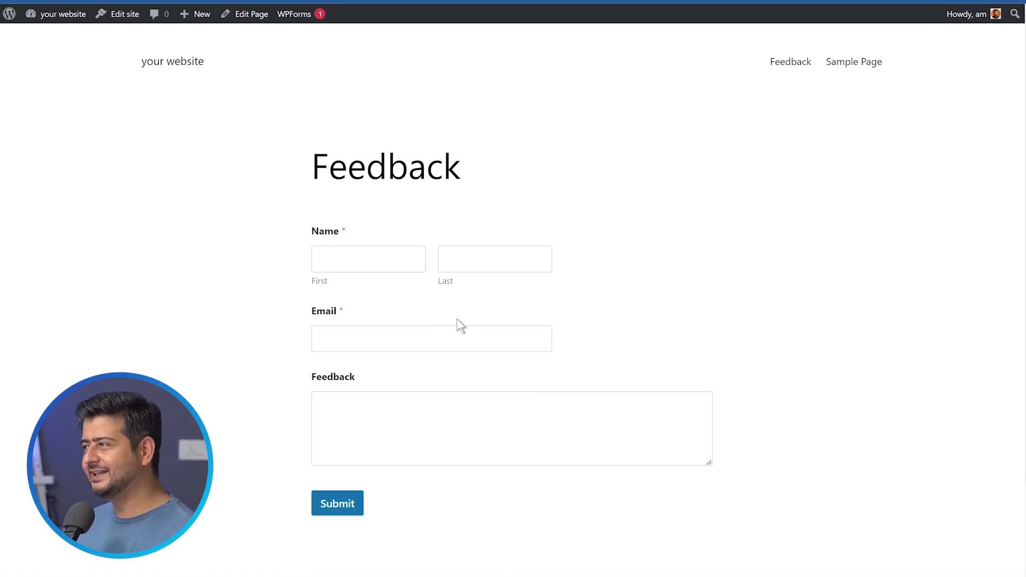
{"action": "scroll", "coordinate": [458, 326], "scroll_direction": "down", "scroll_amount": 1}
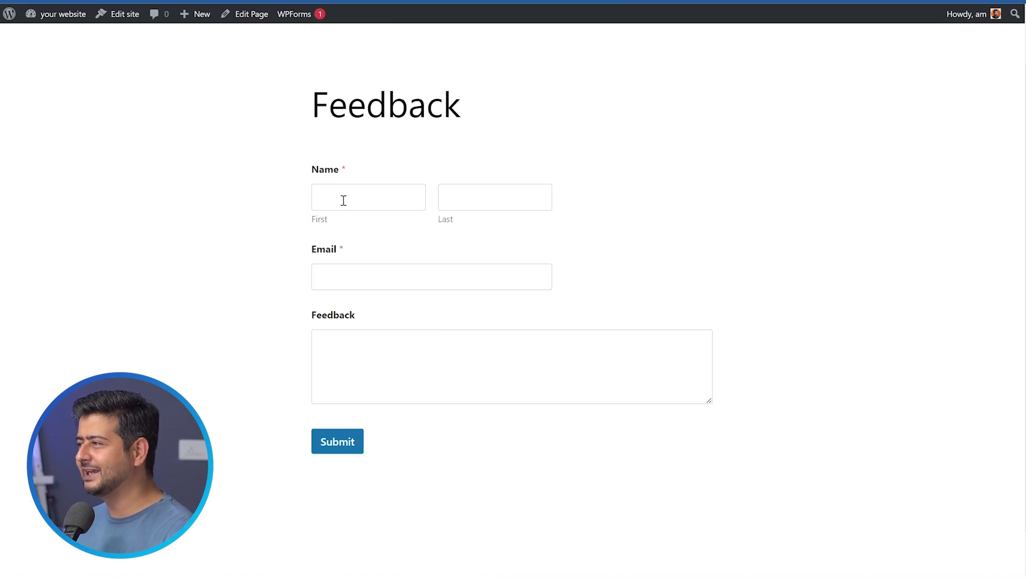